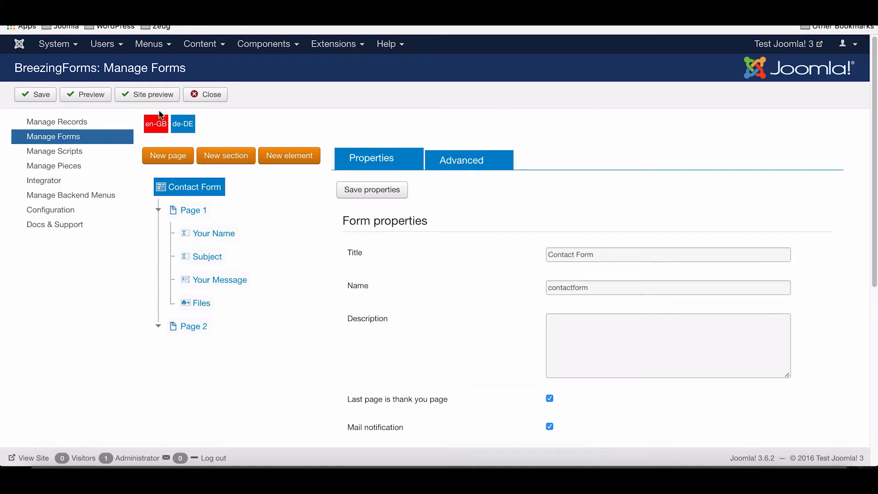
Preview the contact form, close the preview, and show its Advanced settings (Bootstrap engine, Default theme).
{"action": "left_click", "coordinate": [88, 93]}
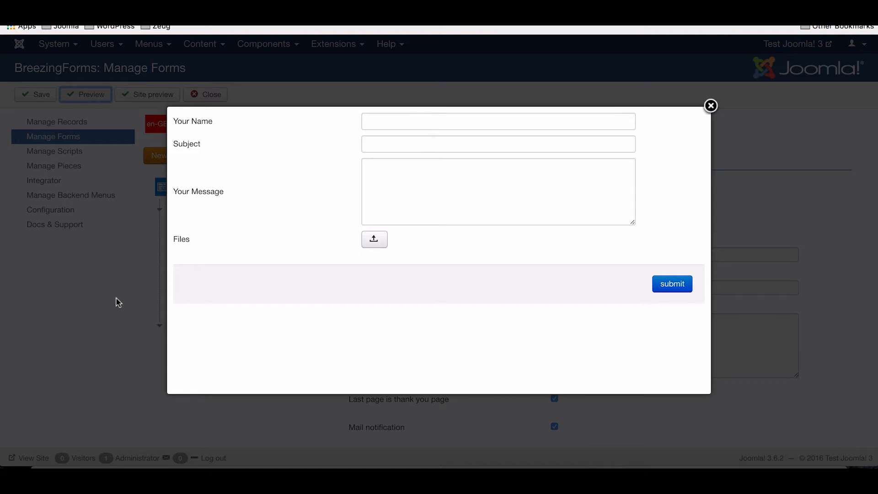
{"action": "left_click", "coordinate": [90, 283]}
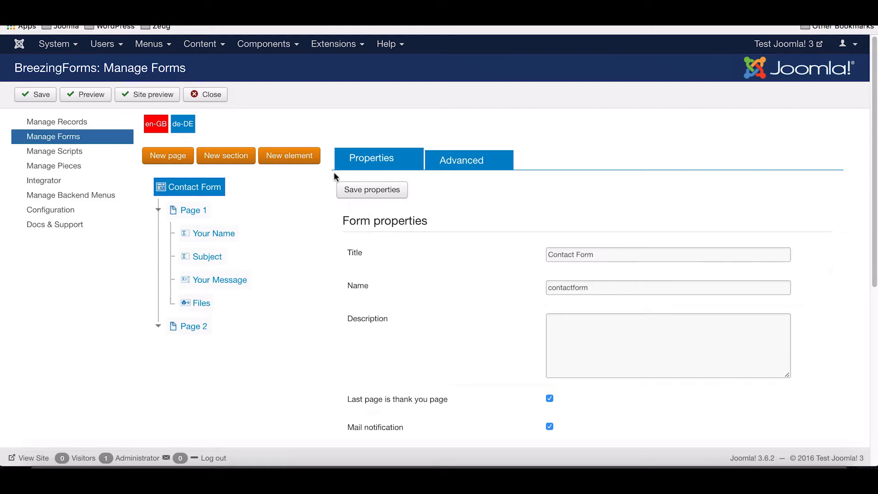
{"action": "left_click", "coordinate": [456, 166]}
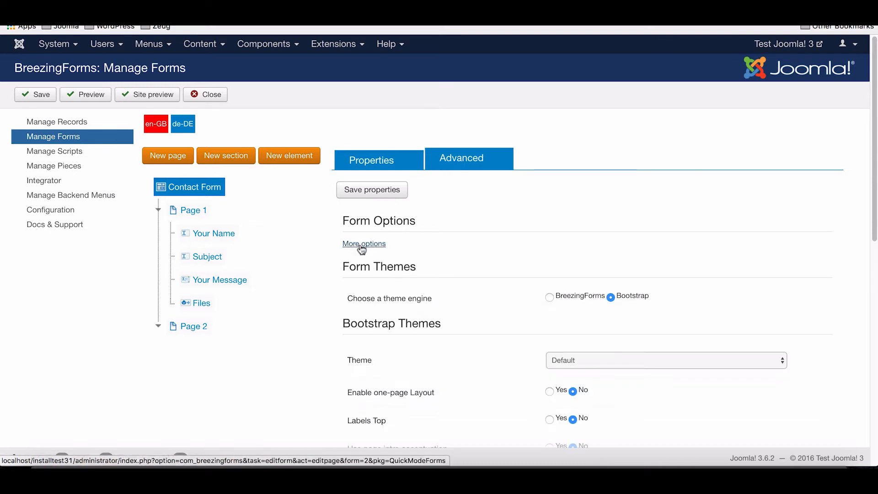
Open the Contact Form's full settings and read through the Skype® bot setup instructions.
{"action": "left_click", "coordinate": [499, 247]}
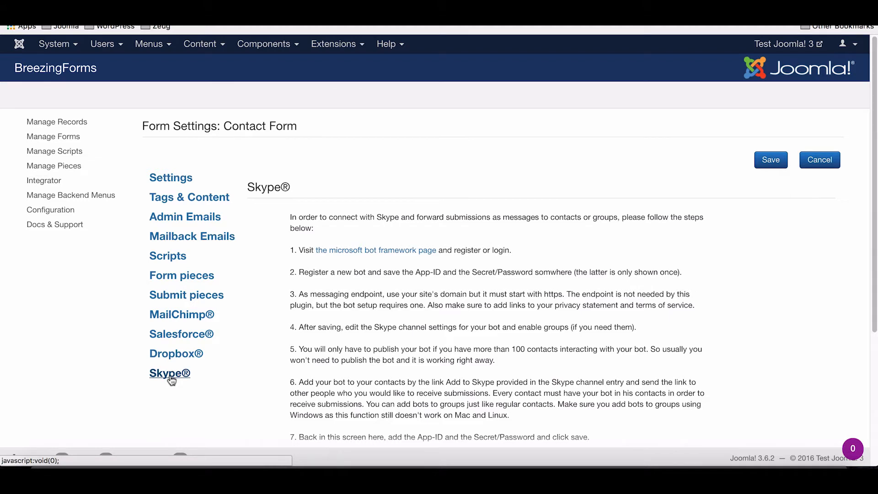
{"action": "scroll", "coordinate": [356, 212], "scroll_direction": "down", "scroll_amount": 1}
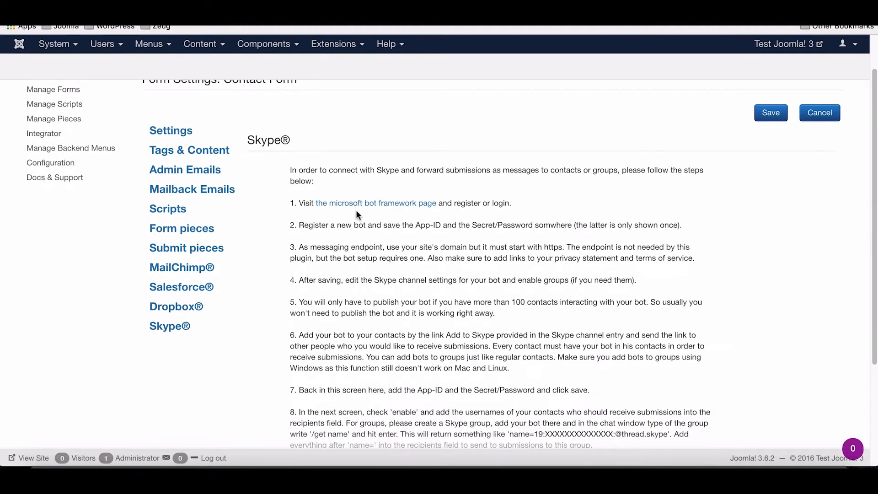
{"action": "scroll", "coordinate": [356, 213], "scroll_direction": "down", "scroll_amount": 2}
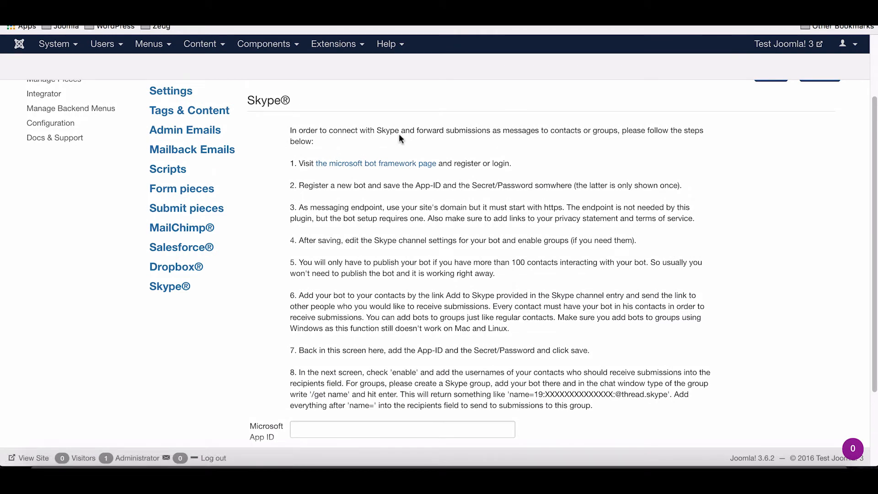
{"action": "scroll", "coordinate": [399, 136], "scroll_direction": "up", "scroll_amount": 1}
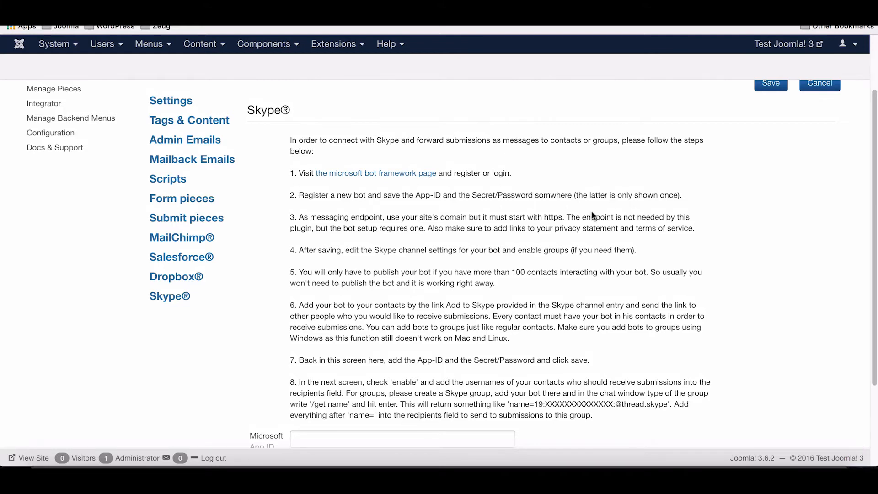
{"action": "scroll", "coordinate": [591, 212], "scroll_direction": "up", "scroll_amount": 1}
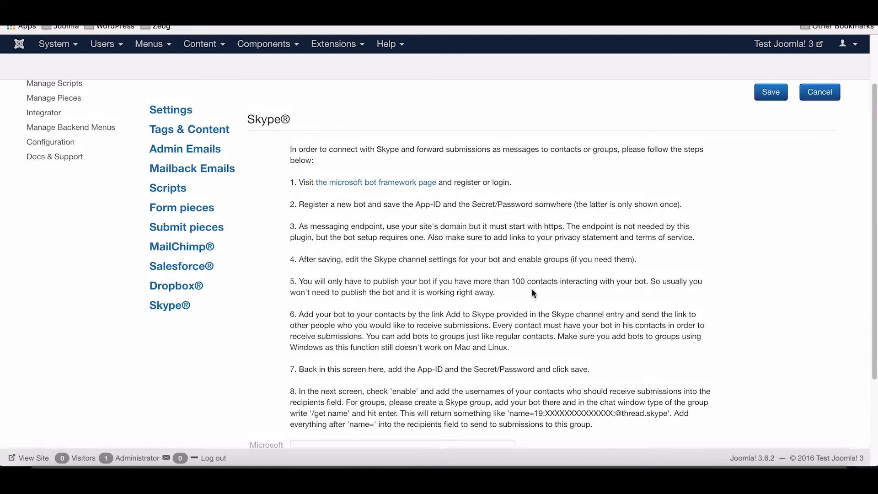
{"action": "scroll", "coordinate": [532, 288], "scroll_direction": "down", "scroll_amount": 2}
{"action": "scroll", "coordinate": [532, 287], "scroll_direction": "up", "scroll_amount": 3}
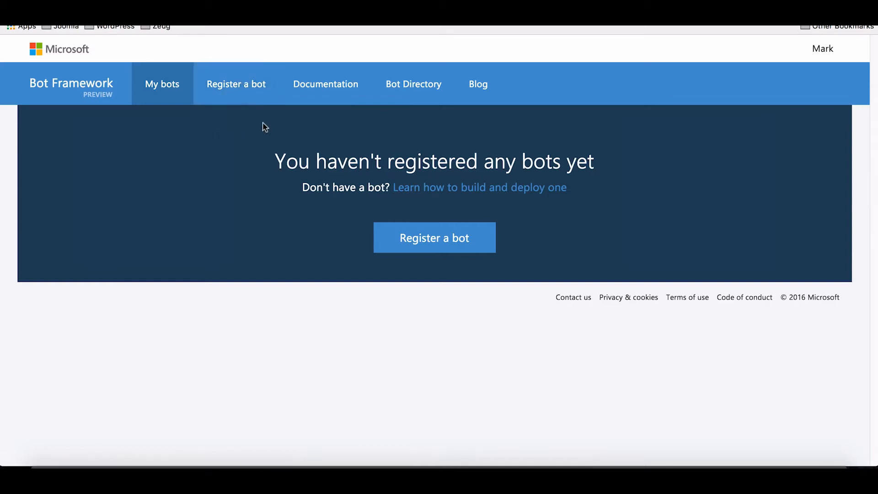
Begin a new bot registration to bring up the 'Tell us about your bot' form.
{"action": "left_click", "coordinate": [238, 95]}
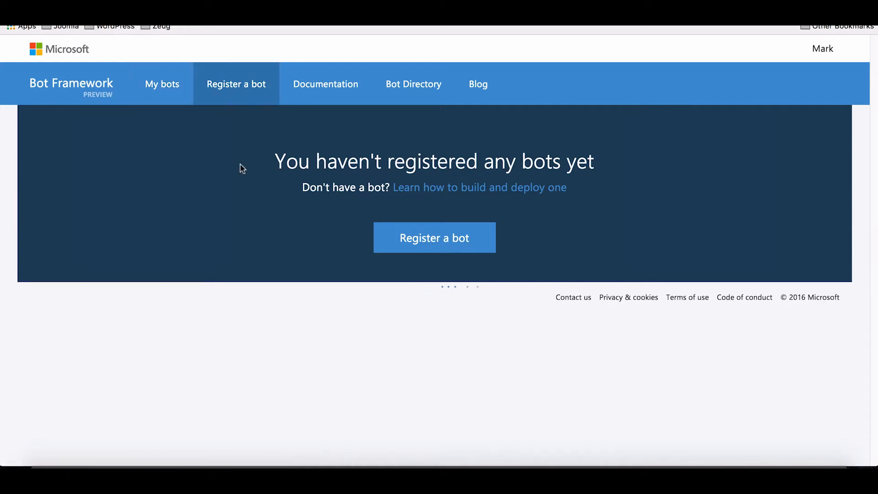
{"action": "scroll", "coordinate": [294, 180], "scroll_direction": "down", "scroll_amount": 2}
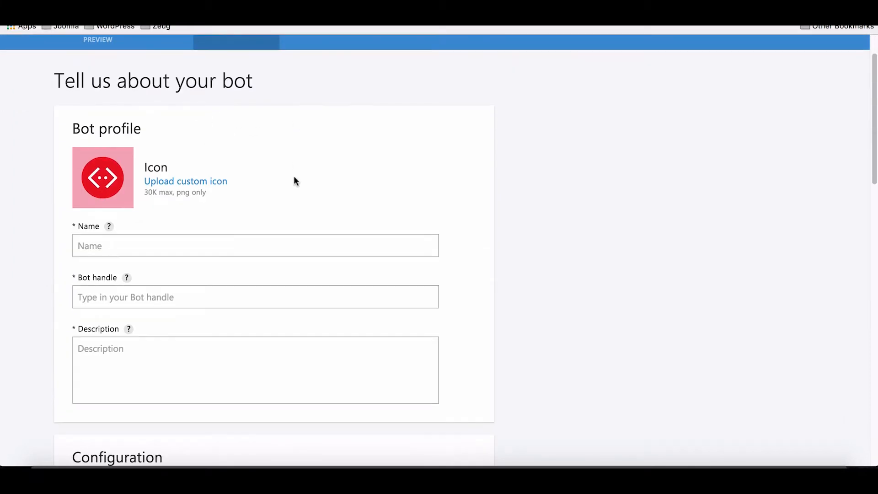
{"action": "scroll", "coordinate": [246, 215], "scroll_direction": "down", "scroll_amount": 2}
Enter name 'BreezingForms Test Bot', handle 'bftestbot' and description 'Testing the BreezingForms integration with Skype'.
{"action": "left_click", "coordinate": [197, 186]}
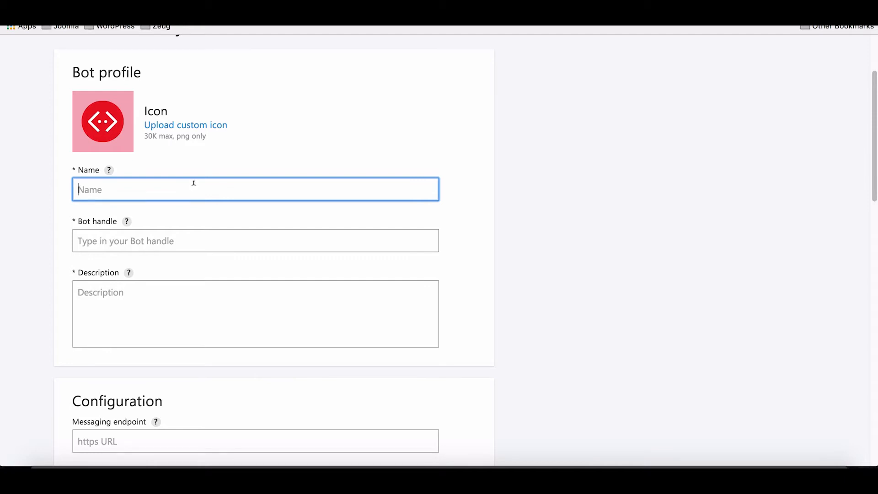
{"action": "type", "text": "BreezingForms Test Bot"}
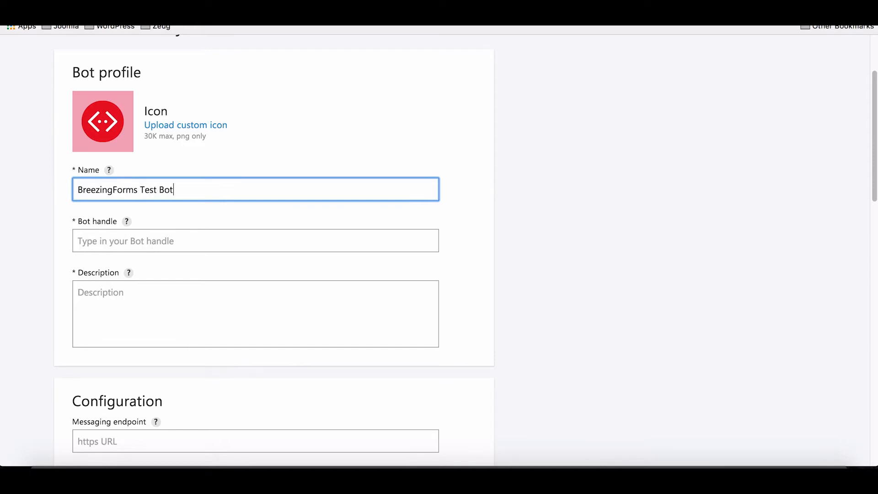
{"action": "left_click", "coordinate": [128, 243]}
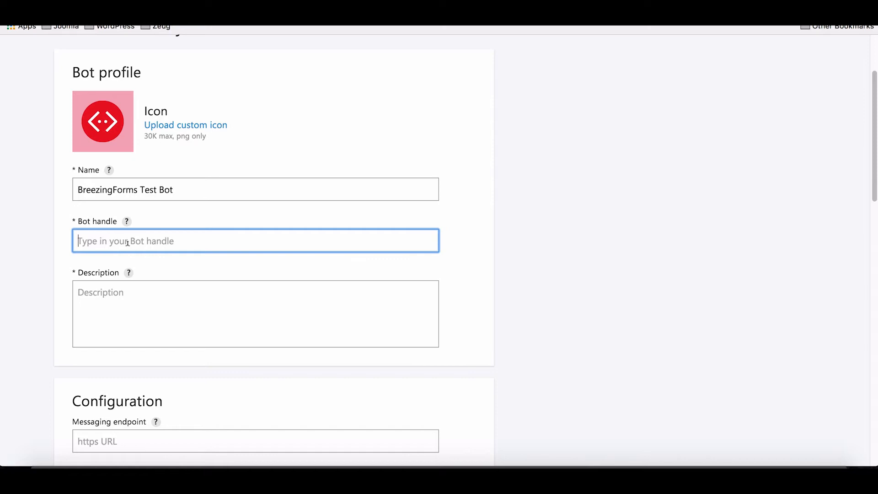
{"action": "type", "text": "bfte"}
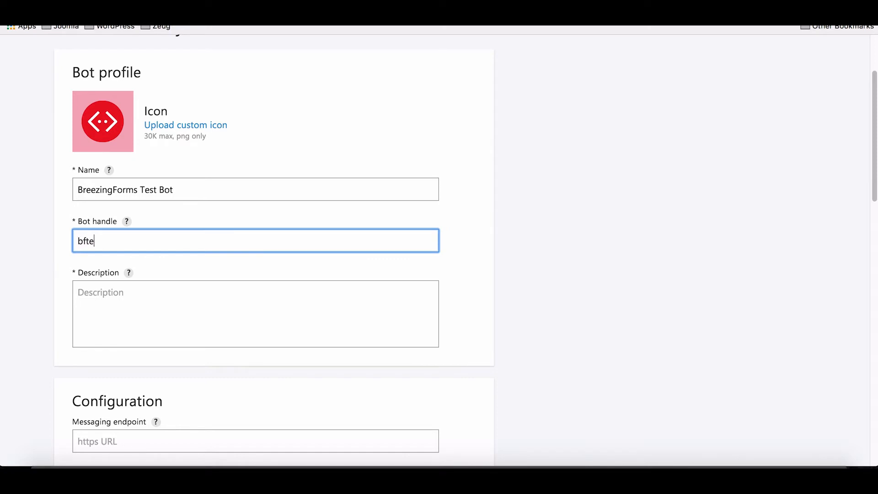
{"action": "type", "text": "stbot"}
{"action": "left_click", "coordinate": [124, 308]}
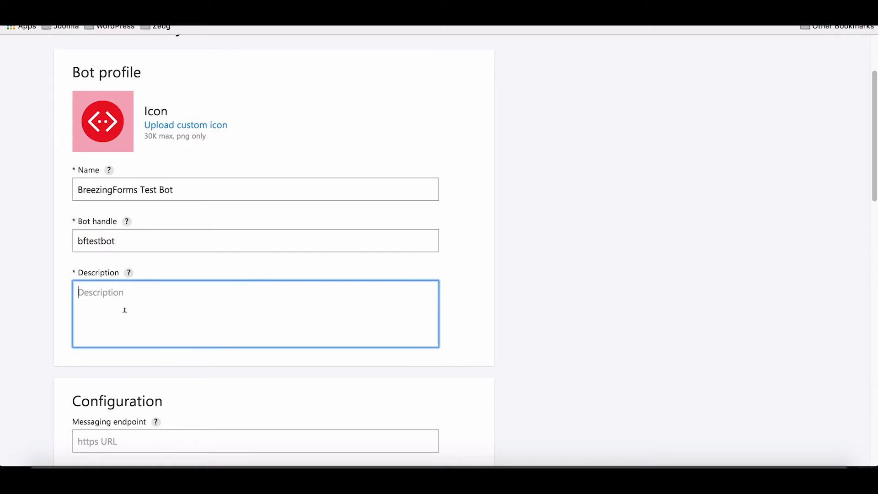
{"action": "type", "text": "Testing the BreezingForms "}
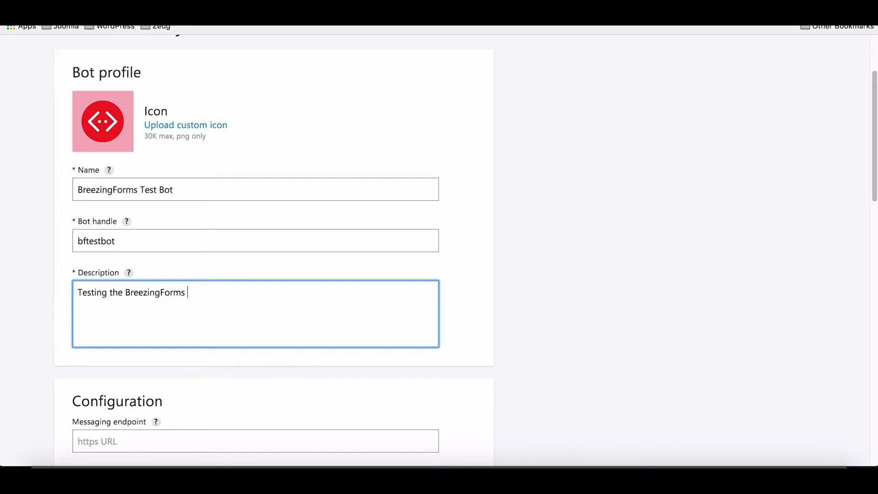
{"action": "type", "text": "integration with Skype"}
{"action": "scroll", "coordinate": [295, 310], "scroll_direction": "down", "scroll_amount": 4}
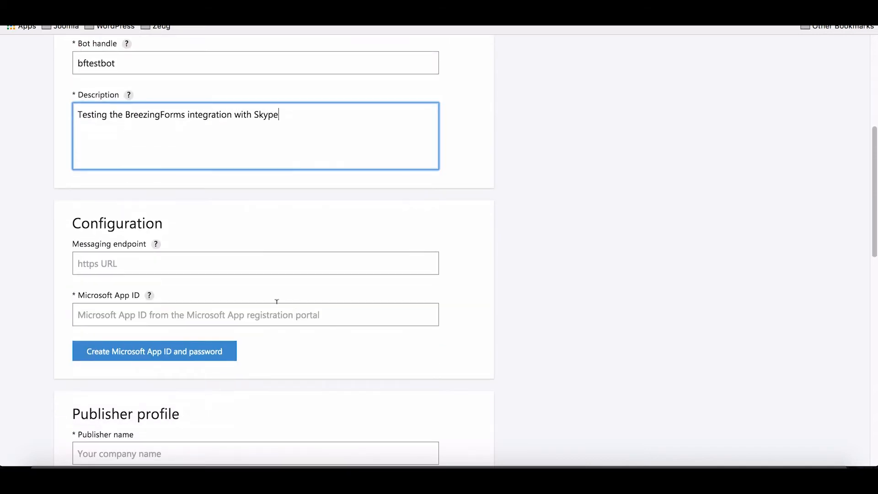
{"action": "scroll", "coordinate": [146, 210], "scroll_direction": "down", "scroll_amount": 1}
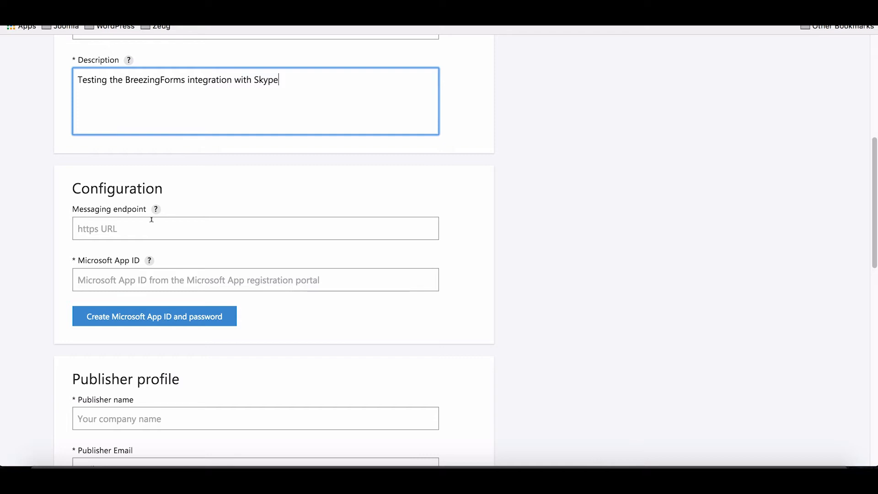
Enter the crosstec.org address as the bot's messaging endpoint.
{"action": "left_click", "coordinate": [125, 224]}
{"action": "type", "text": "https:"}
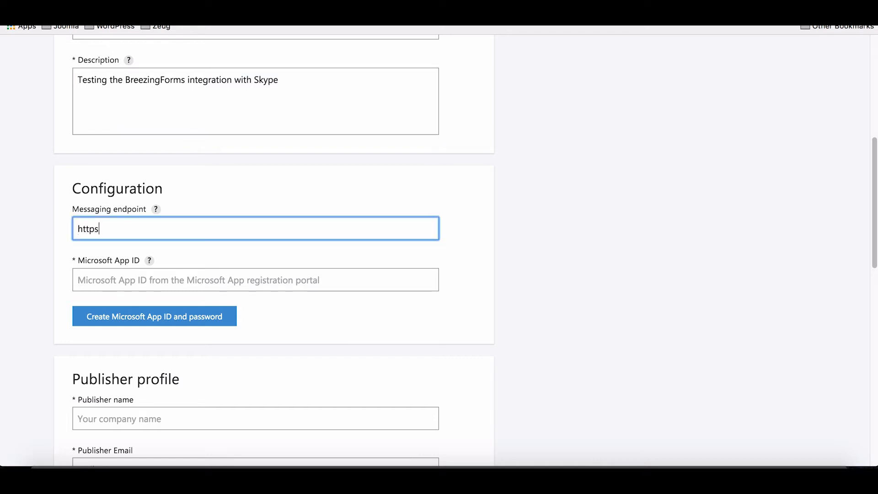
{"action": "type", "text": "//crosstec.de"}
{"action": "key", "text": "BackSpace"}
{"action": "key", "text": "BackSpace"}
{"action": "key", "text": "BackSpace"}
{"action": "type", "text": ".org/"}
Create a Microsoft App ID for the bot and generate an app password, copying it.
{"action": "left_click", "coordinate": [139, 319]}
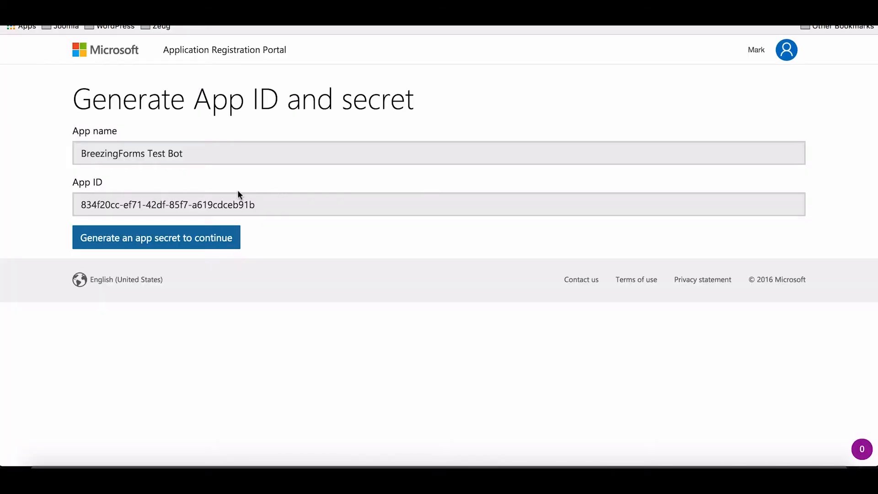
{"action": "left_click", "coordinate": [194, 235]}
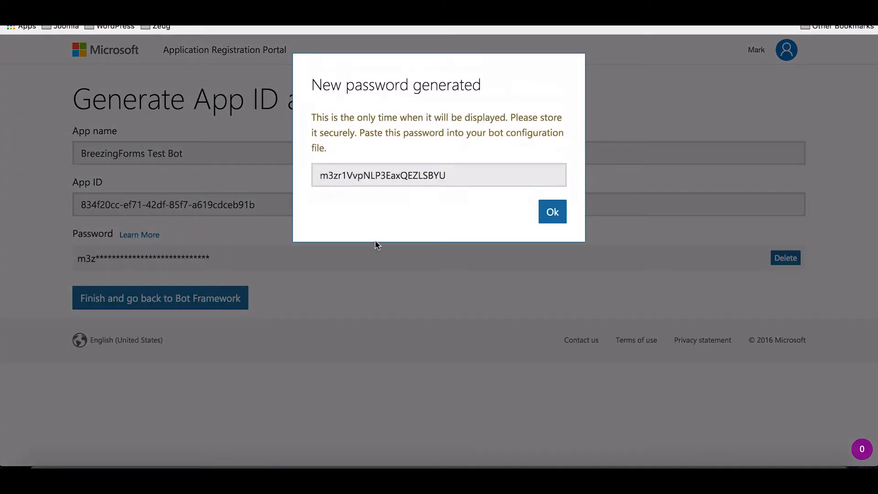
{"action": "double_click", "coordinate": [467, 177]}
{"action": "key", "text": "super+c"}
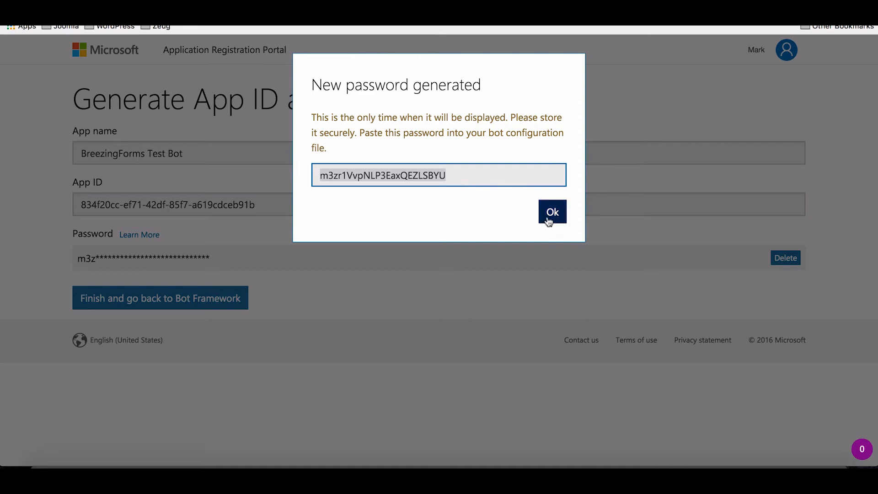
{"action": "left_click", "coordinate": [549, 221]}
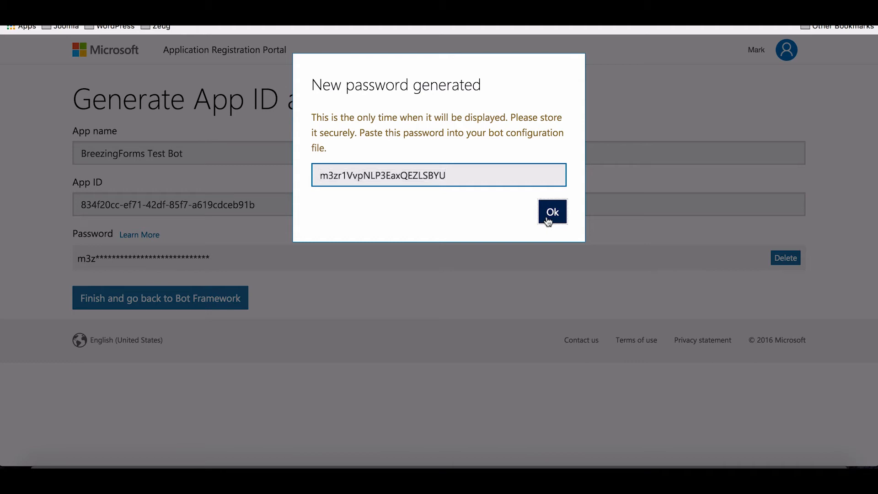
Stash the password in a scratch tab, copy the App ID, and return to the registration form.
{"action": "key", "text": "super+t"}
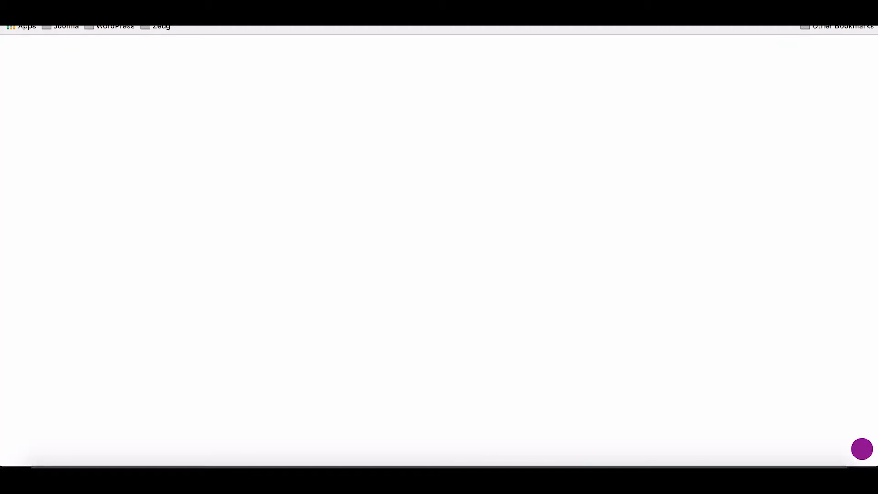
{"action": "key", "text": "super+v"}
{"action": "key", "text": "super+w"}
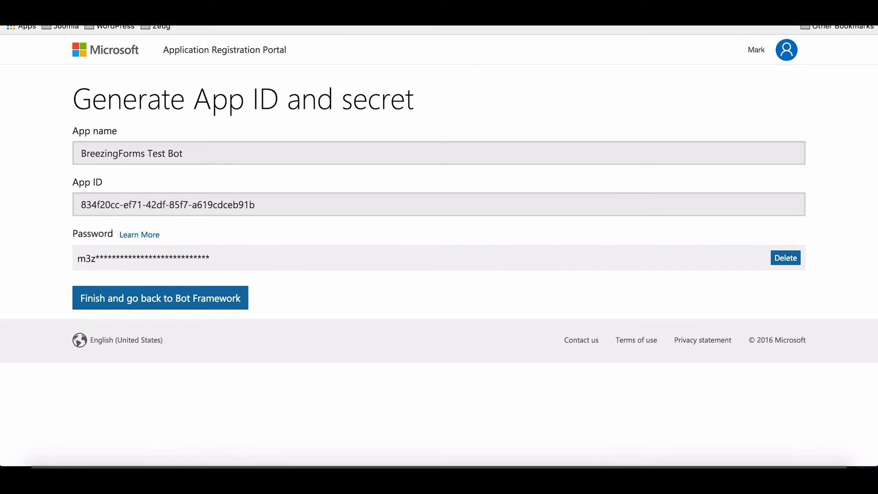
{"action": "triple_click", "coordinate": [251, 200]}
{"action": "key", "text": "ctrl+c"}
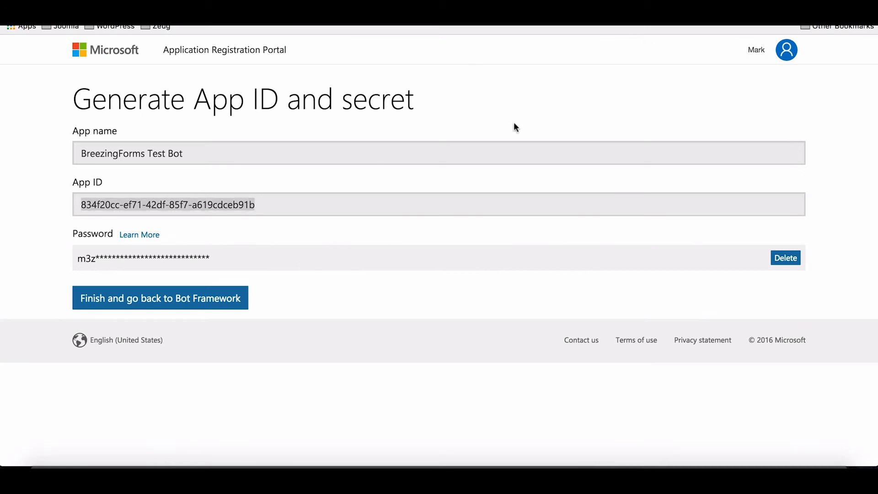
{"action": "left_click", "coordinate": [617, 9]}
Paste the copied App ID into the Microsoft App ID field.
{"action": "left_click", "coordinate": [197, 276]}
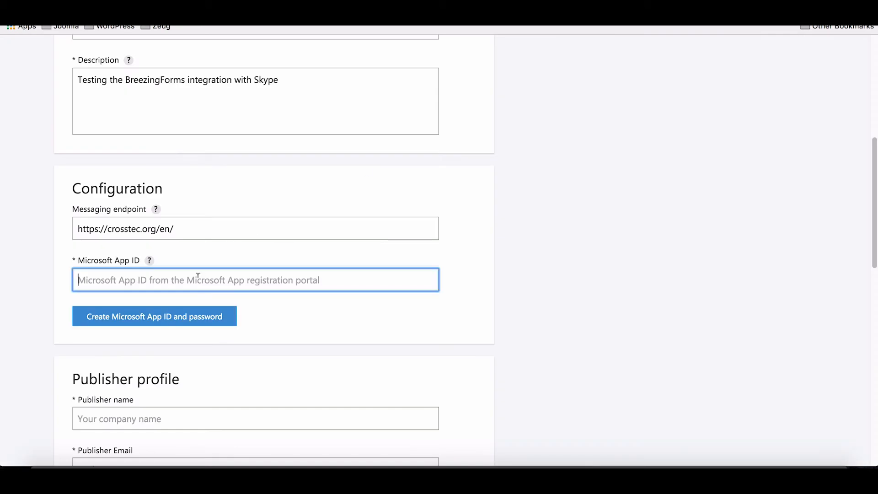
{"action": "key", "text": "ctrl+v"}
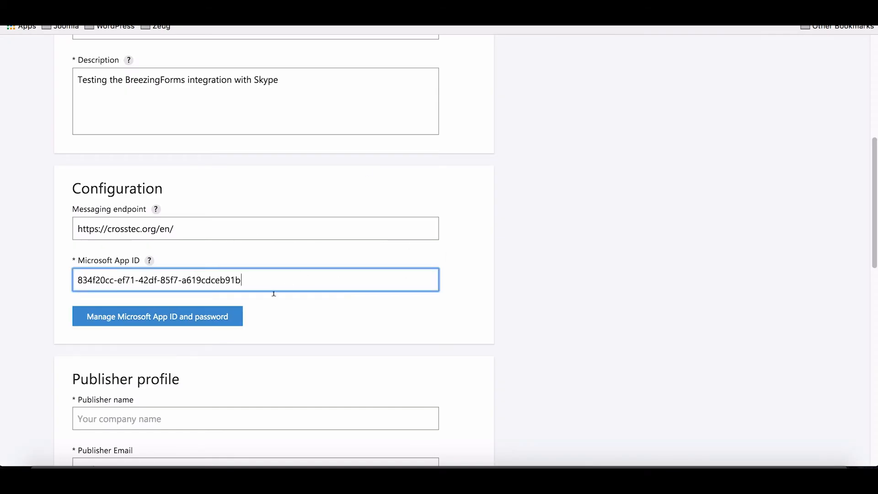
{"action": "scroll", "coordinate": [327, 286], "scroll_direction": "down", "scroll_amount": 1}
{"action": "scroll", "coordinate": [327, 286], "scroll_direction": "down", "scroll_amount": 5}
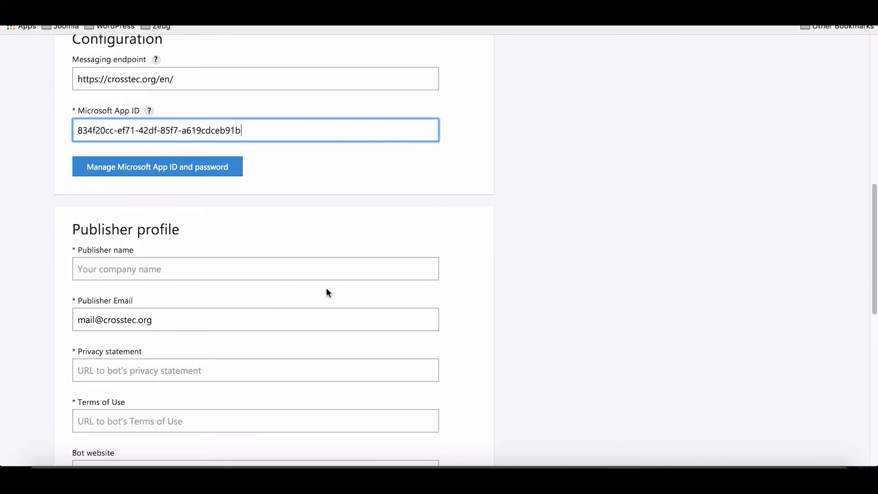
{"action": "left_click", "coordinate": [174, 266]}
{"action": "scroll", "coordinate": [174, 267], "scroll_direction": "down", "scroll_amount": 5}
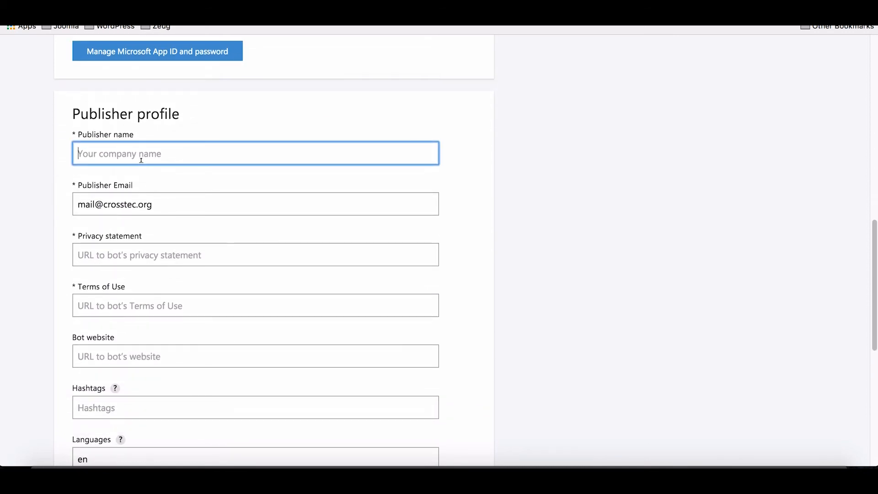
{"action": "scroll", "coordinate": [141, 163], "scroll_direction": "down", "scroll_amount": 1}
{"action": "scroll", "coordinate": [141, 162], "scroll_direction": "down", "scroll_amount": 1}
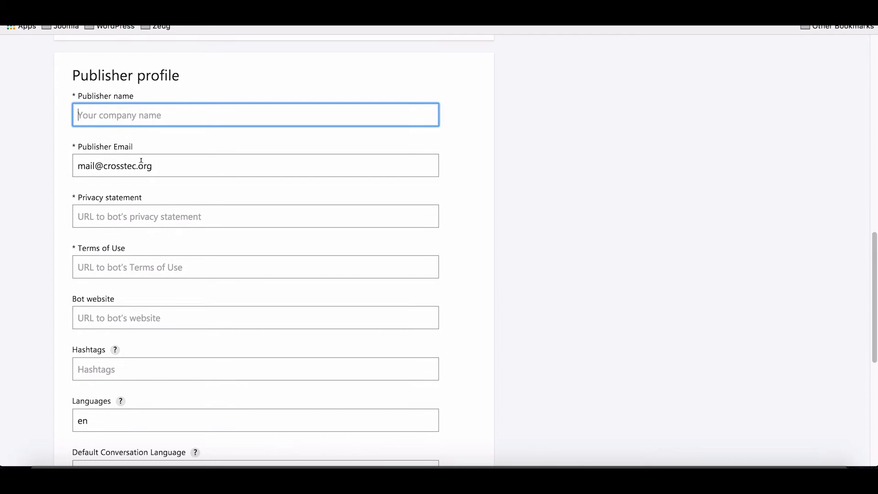
{"action": "type", "text": "Markus "}
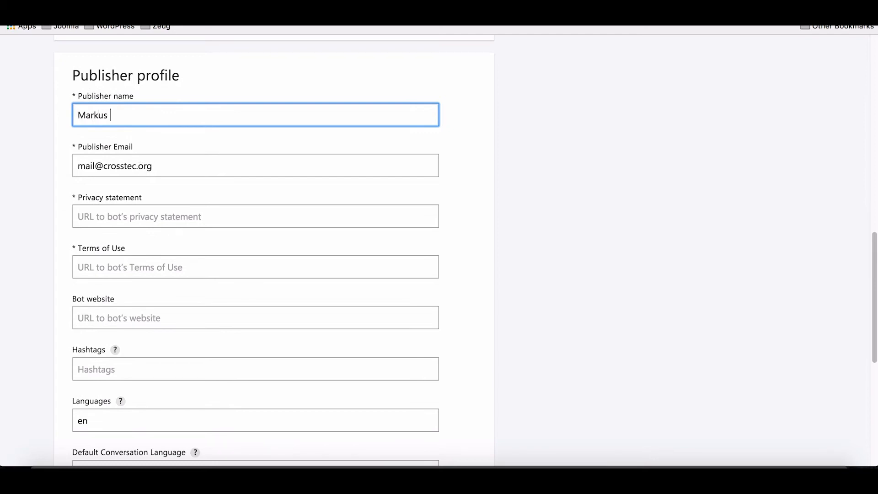
{"action": "type", "text": "Bopp"}
{"action": "left_click", "coordinate": [118, 209]}
{"action": "type", "text": "htto"}
{"action": "key", "text": "BackSpace"}
{"action": "type", "text": "ps://crosstec.org/en/"}
{"action": "left_click", "coordinate": [79, 263]}
{"action": "type", "text": "https://cro"}
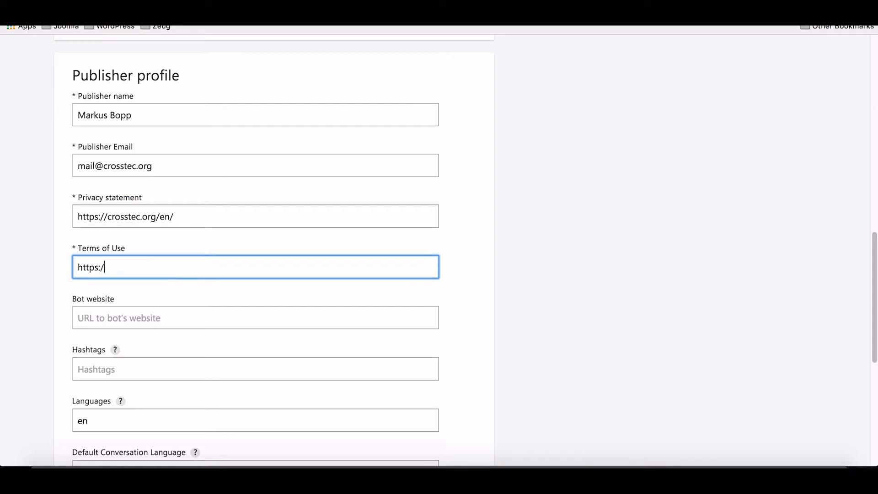
{"action": "type", "text": "sstec.org/en/"}
Add the hashtags joomla, breezingforms, skype to the bot profile.
{"action": "scroll", "coordinate": [181, 314], "scroll_direction": "down", "scroll_amount": 1}
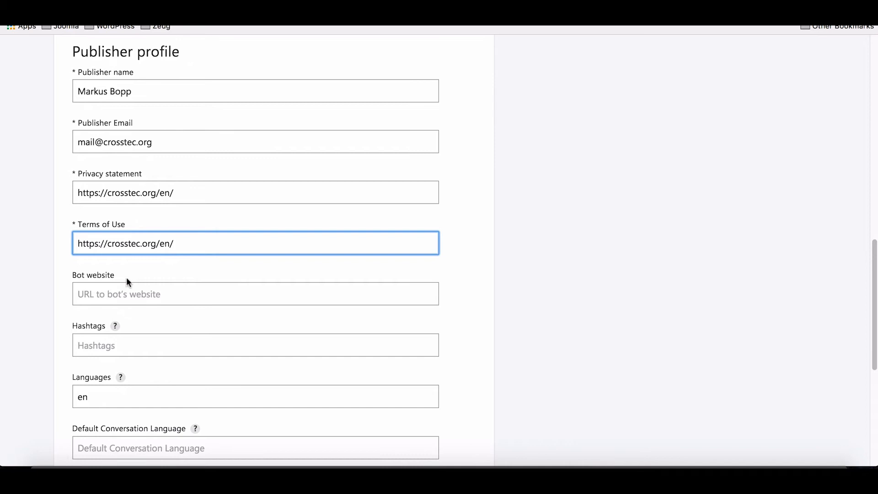
{"action": "scroll", "coordinate": [128, 281], "scroll_direction": "down", "scroll_amount": 2}
{"action": "left_click", "coordinate": [112, 254]}
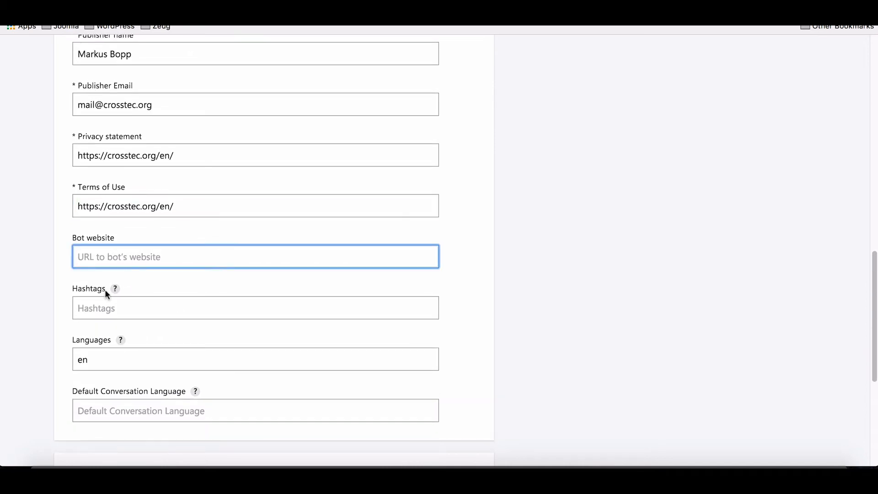
{"action": "left_click", "coordinate": [108, 303]}
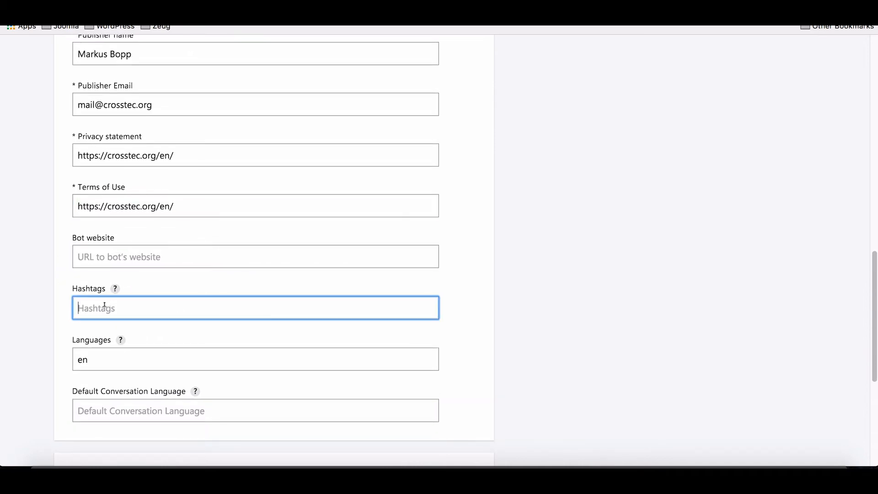
{"action": "type", "text": "joomla, breezingforms, skype"}
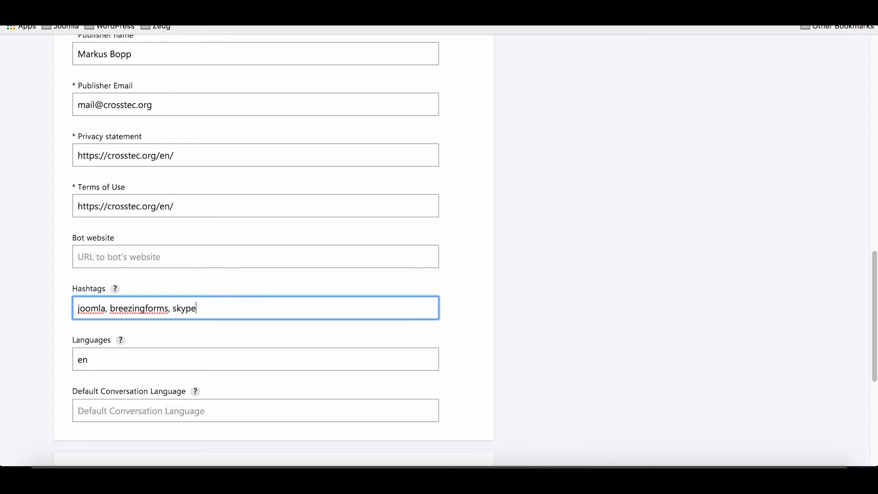
{"action": "scroll", "coordinate": [148, 321], "scroll_direction": "down", "scroll_amount": 3}
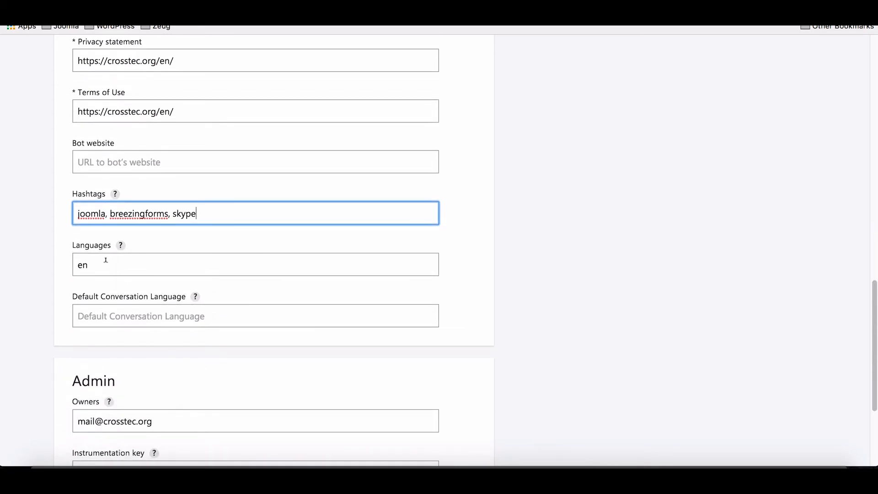
{"action": "scroll", "coordinate": [105, 262], "scroll_direction": "down", "scroll_amount": 2}
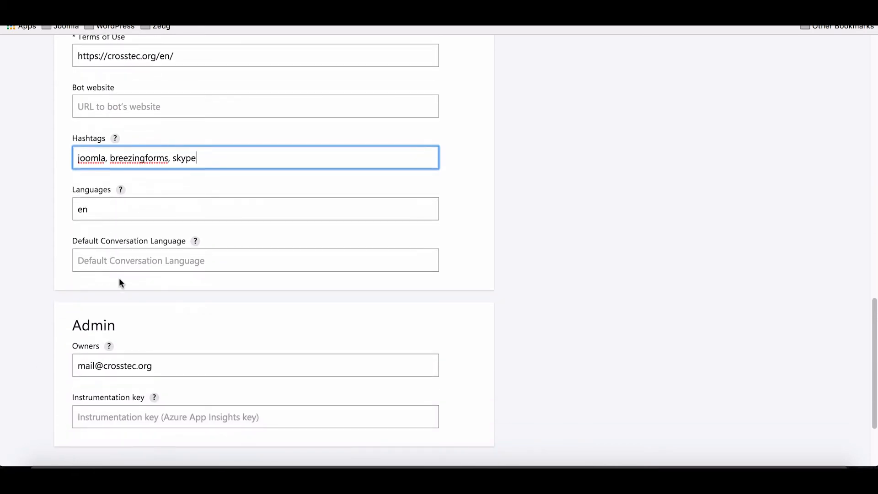
{"action": "scroll", "coordinate": [119, 283], "scroll_direction": "down", "scroll_amount": 4}
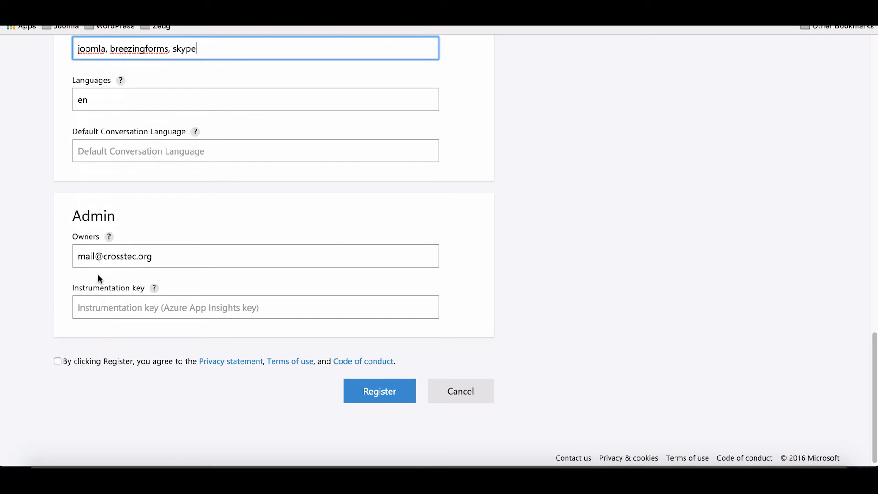
Accept the terms, register the bot, dismiss the confirmation, and review its Skype and Web Chat channels.
{"action": "left_click", "coordinate": [57, 361]}
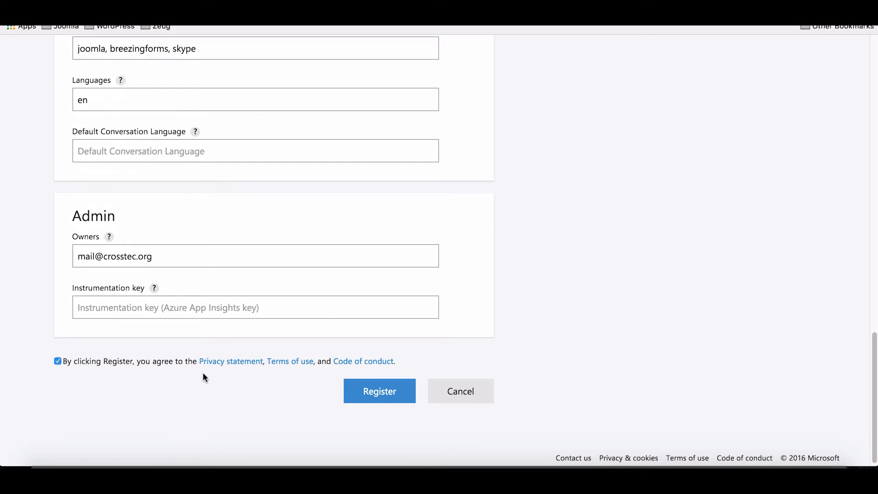
{"action": "left_click", "coordinate": [366, 392]}
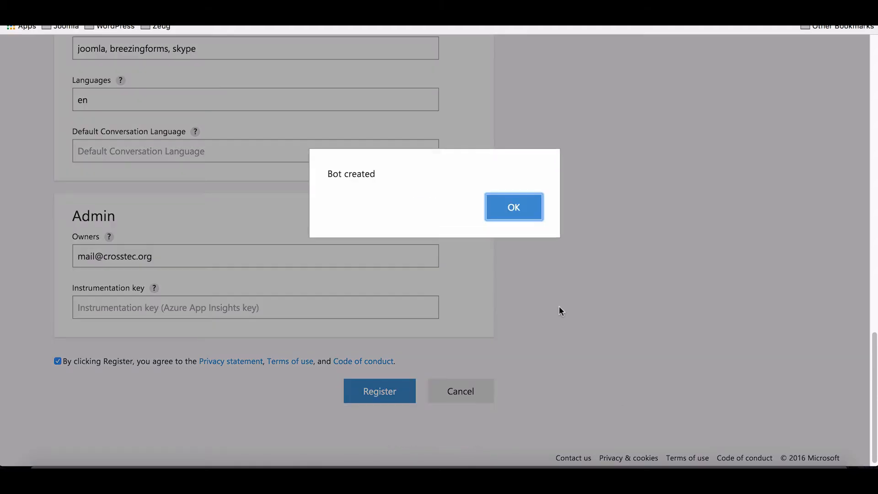
{"action": "left_click", "coordinate": [513, 205]}
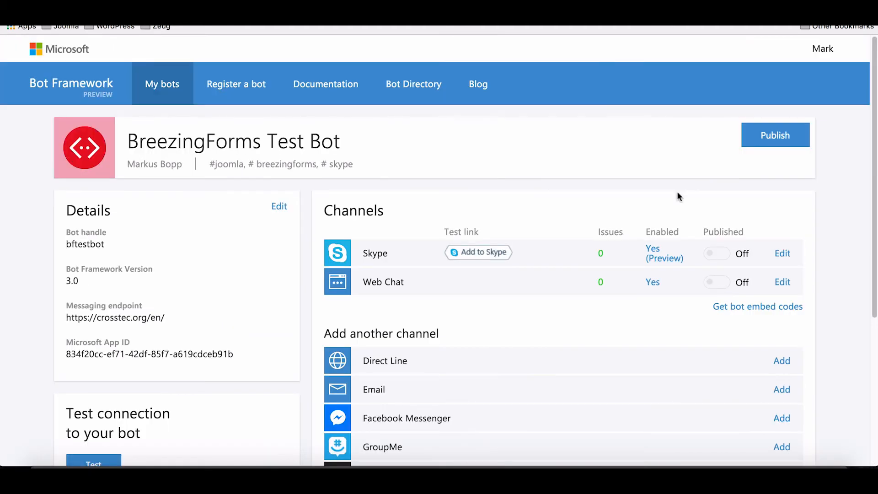
{"action": "scroll", "coordinate": [655, 163], "scroll_direction": "down", "scroll_amount": 2}
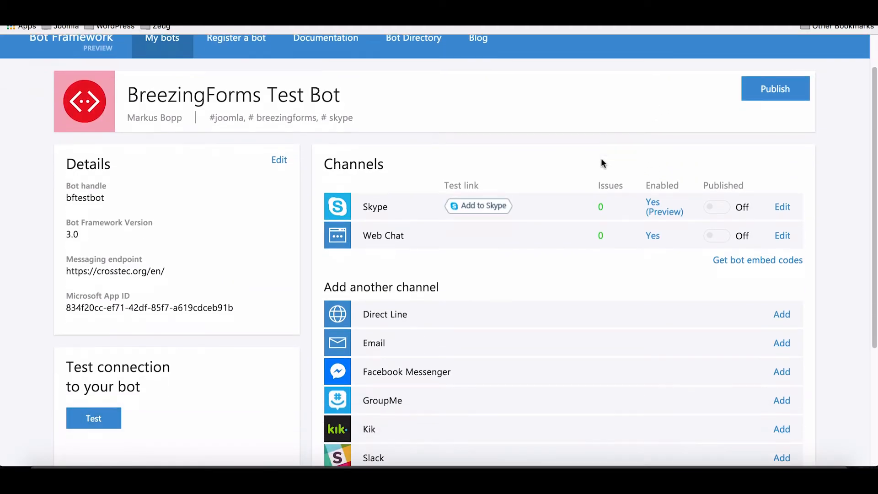
{"action": "scroll", "coordinate": [601, 163], "scroll_direction": "up", "scroll_amount": 2}
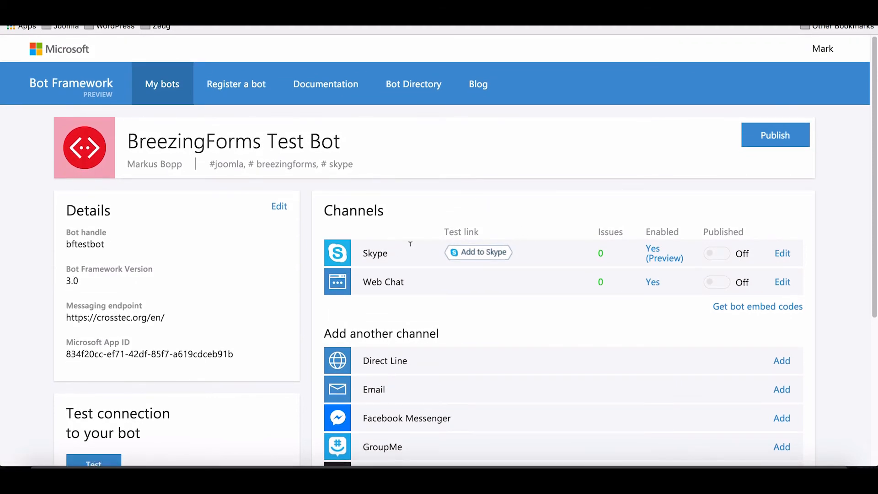
Add BreezingForms Test Bot to Skype contacts via its test link, launch Skype, and return to the browser.
{"action": "left_click", "coordinate": [485, 256]}
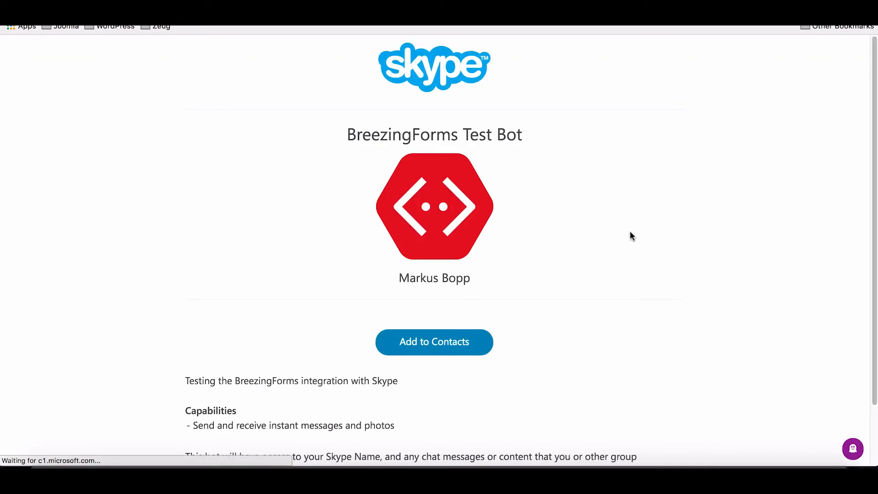
{"action": "left_click", "coordinate": [453, 353]}
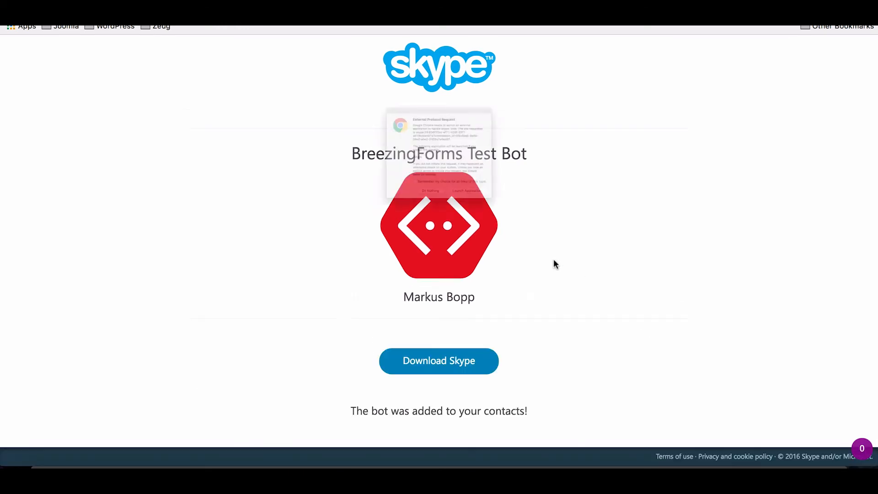
{"action": "left_click", "coordinate": [520, 244]}
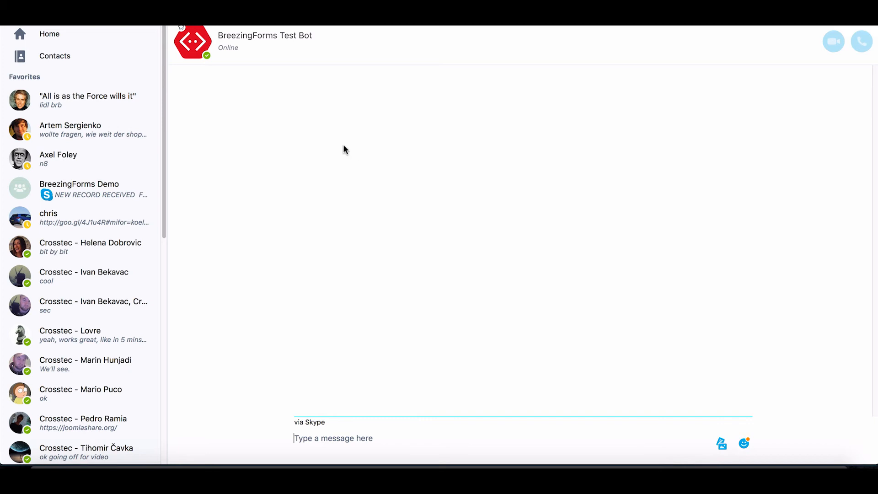
{"action": "left_click", "coordinate": [317, 463]}
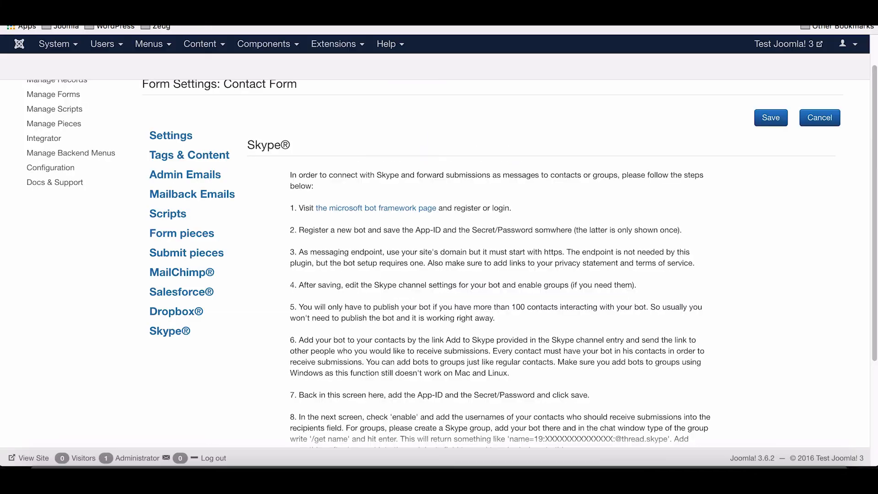
Copy the bot's Microsoft App ID from Bot Framework into the Skype settings' App ID field.
{"action": "scroll", "coordinate": [543, 168], "scroll_direction": "down", "scroll_amount": 3}
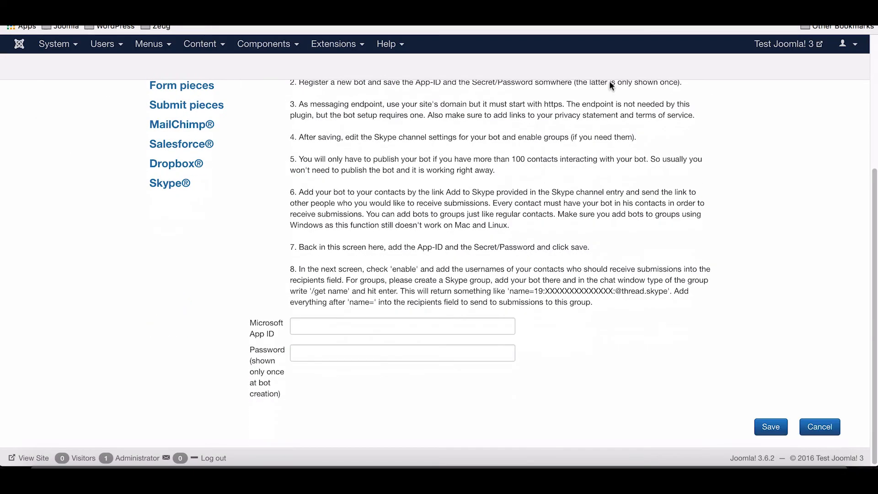
{"action": "key", "text": "ctrl+Tab"}
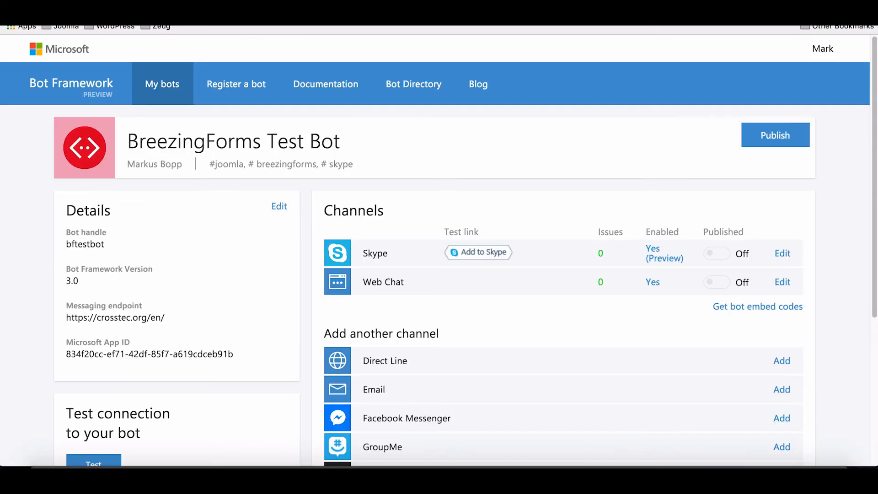
{"action": "left_click_drag", "start_coordinate": [233, 354], "coordinate": [66, 355]}
{"action": "key", "text": "ctrl+c"}
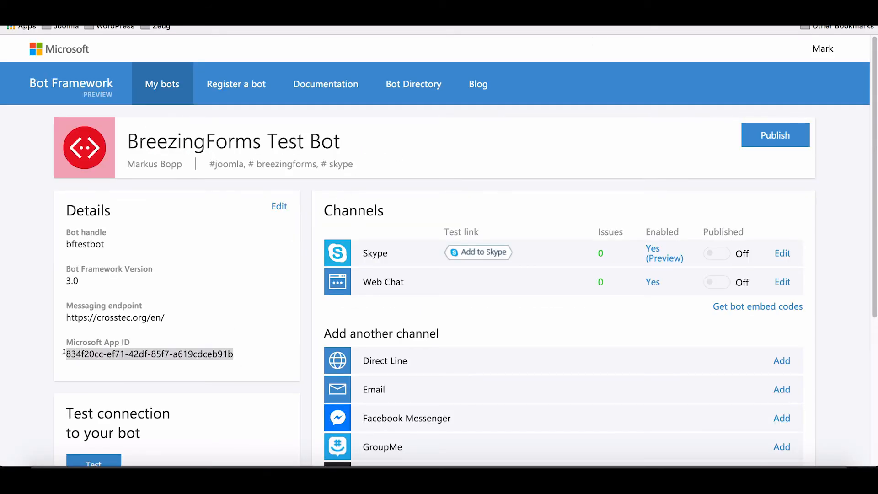
{"action": "left_click", "coordinate": [498, 14]}
{"action": "left_click", "coordinate": [427, 320]}
{"action": "key", "text": "ctrl+v"}
Paste the bot's password into the password field and save the Skype settings.
{"action": "left_click", "coordinate": [417, 356]}
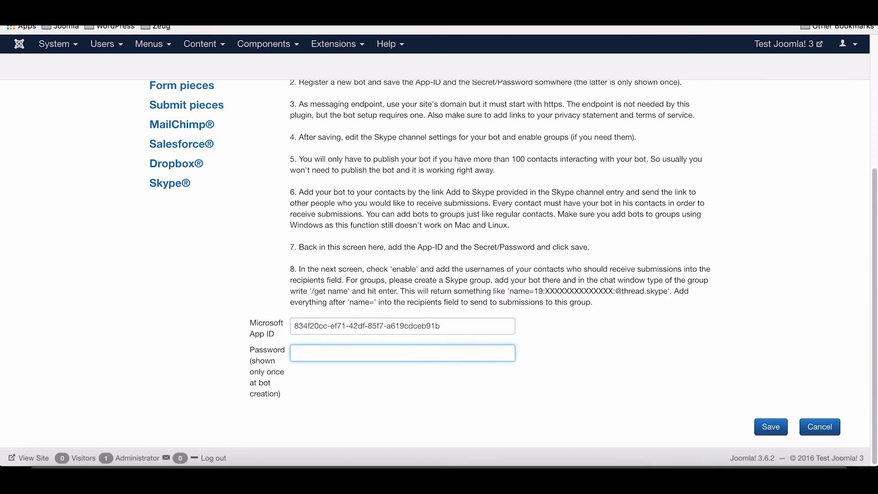
{"action": "left_click", "coordinate": [498, 15]}
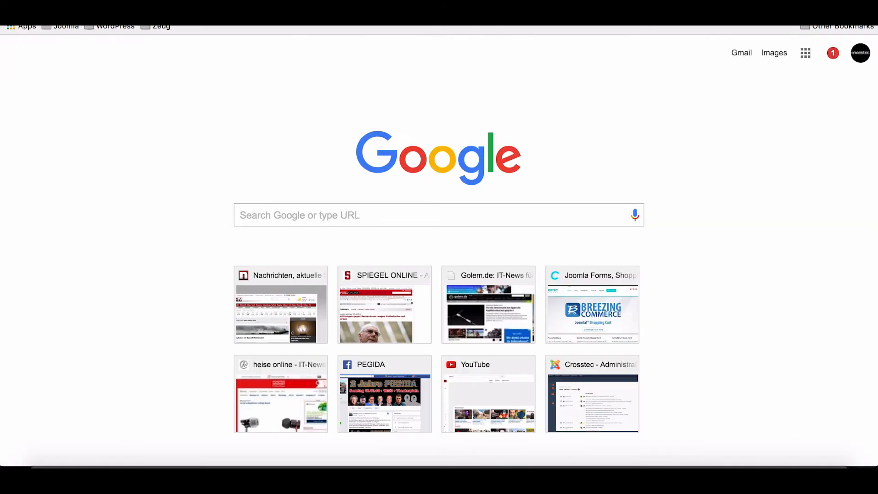
{"action": "left_click", "coordinate": [443, 13]}
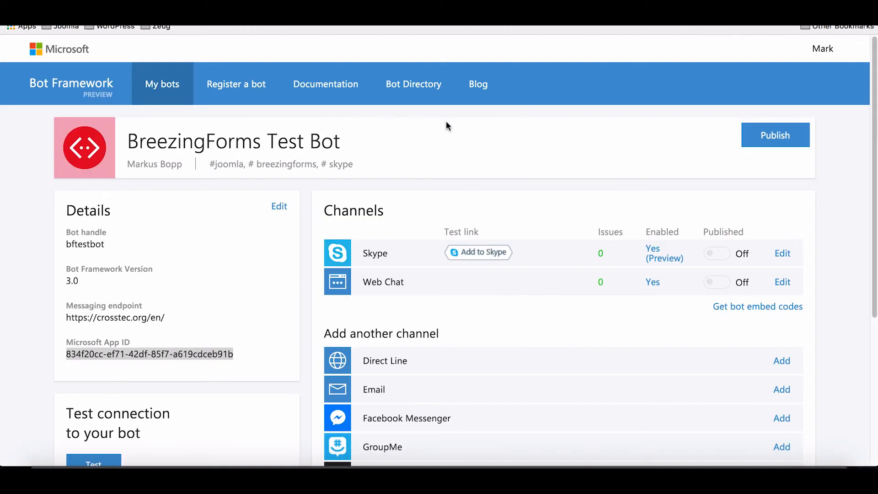
{"action": "left_click", "coordinate": [499, 14]}
{"action": "key", "text": "ctrl+v"}
{"action": "left_click", "coordinate": [771, 426]}
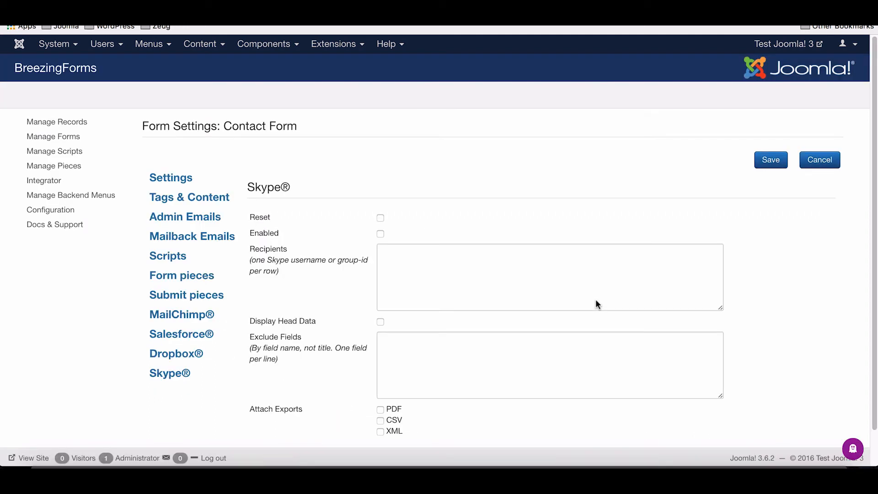
Enable Skype forwarding for the Contact Form and save the settings.
{"action": "left_click", "coordinate": [279, 479]}
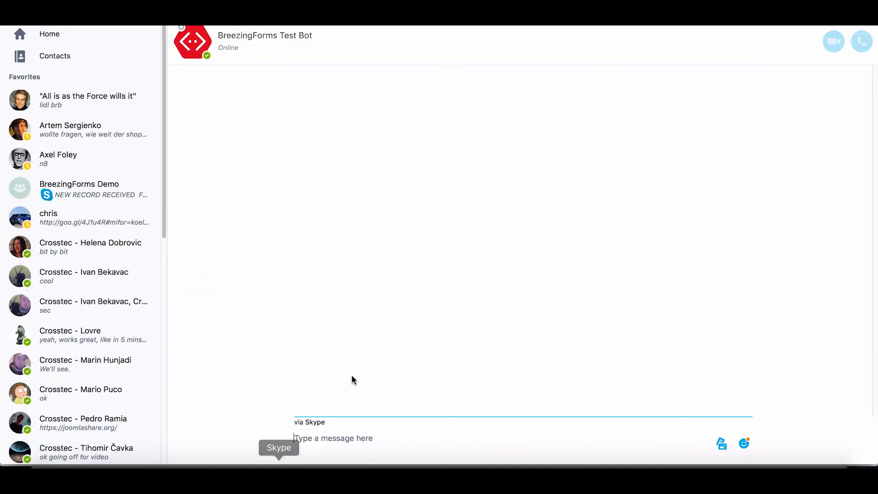
{"action": "left_click", "coordinate": [318, 479]}
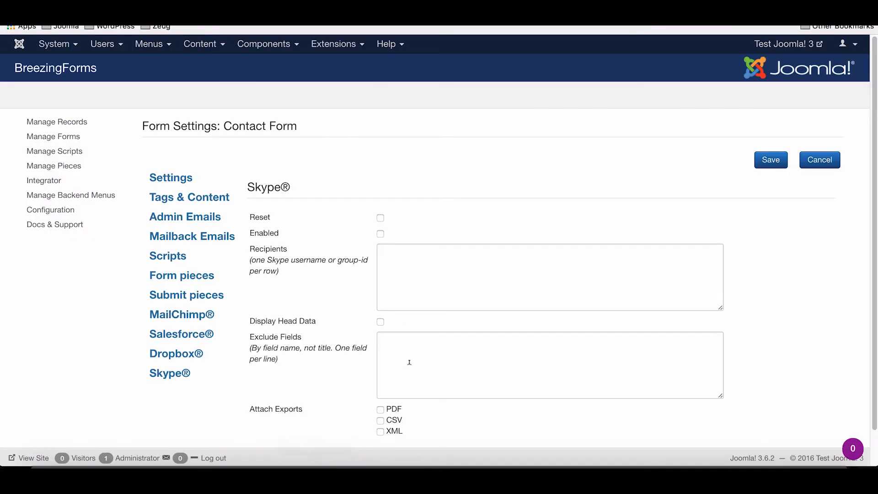
{"action": "left_click", "coordinate": [380, 234]}
{"action": "left_click", "coordinate": [762, 168]}
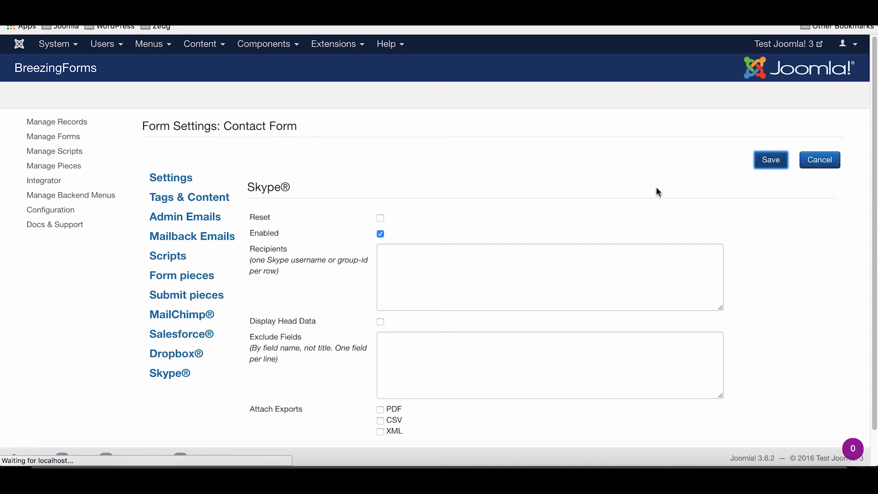
Add a Skype username to the Recipients list and save.
{"action": "left_click", "coordinate": [408, 286]}
{"action": "type", "text": "koel"}
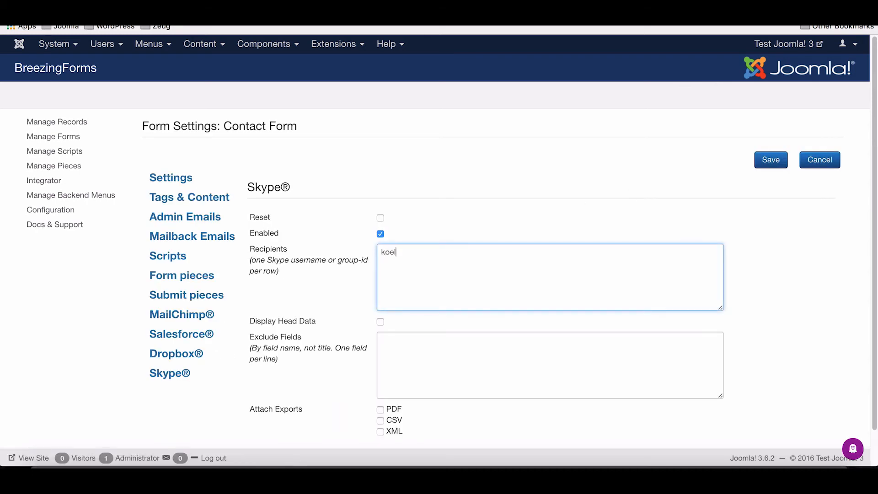
{"action": "type", "text": "nkalk"}
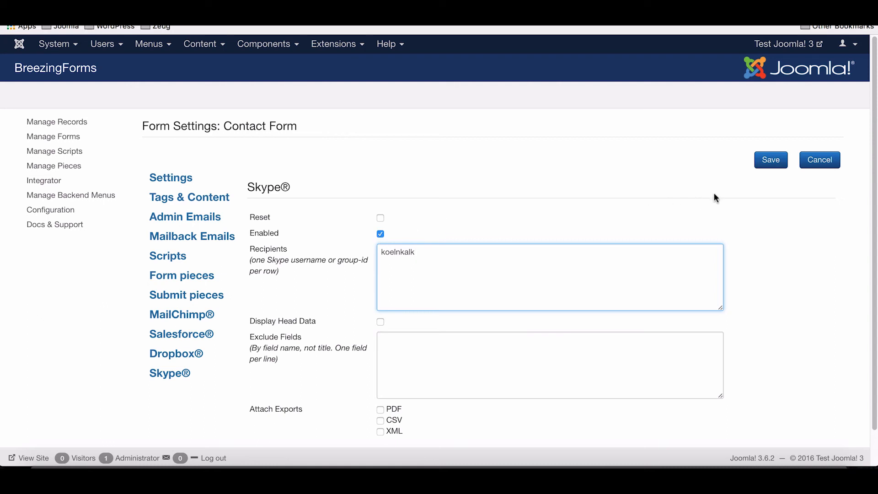
{"action": "left_click", "coordinate": [770, 160]}
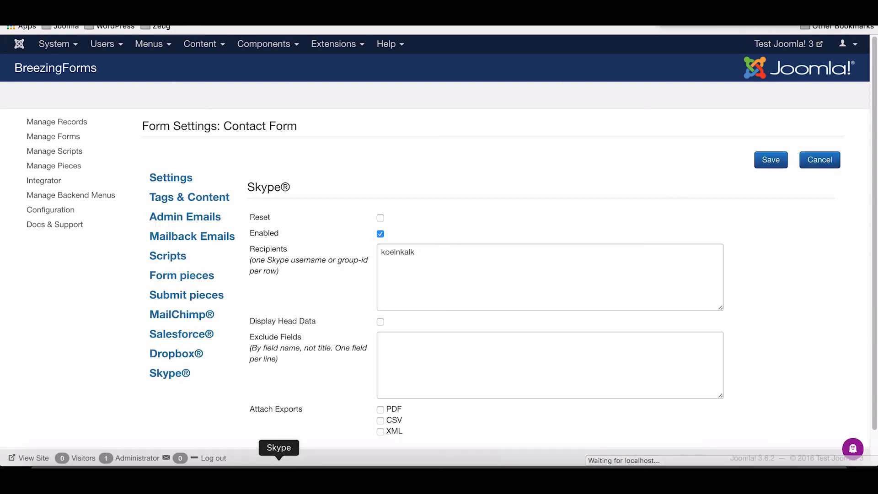
{"action": "left_click", "coordinate": [279, 459]}
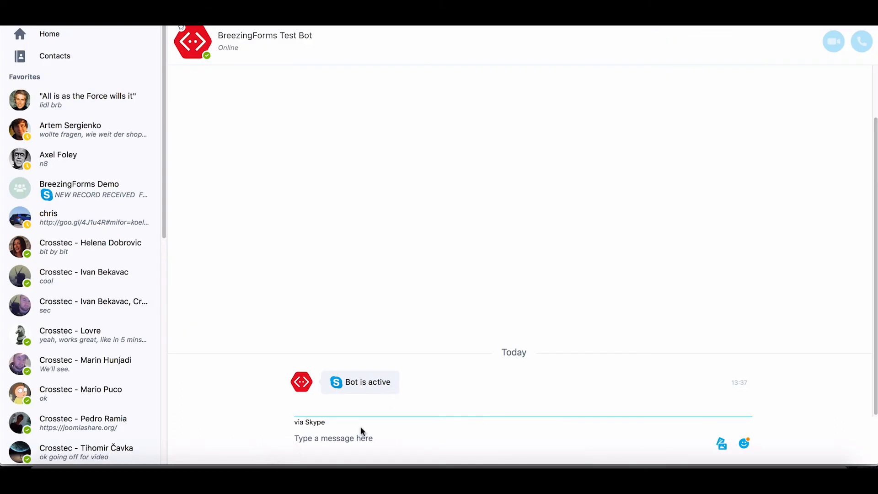
Place the cursor at the end of the Skype recipients list.
{"action": "left_click", "coordinate": [318, 459]}
{"action": "left_click", "coordinate": [426, 253]}
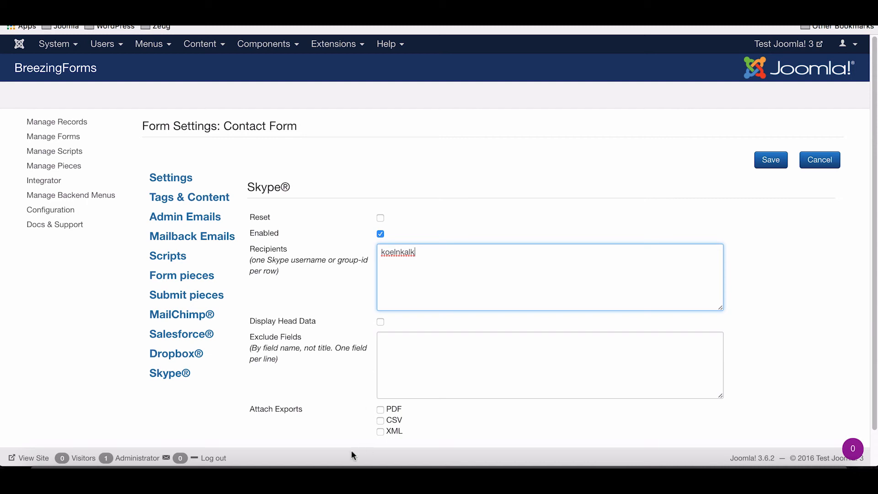
{"action": "left_click", "coordinate": [278, 462]}
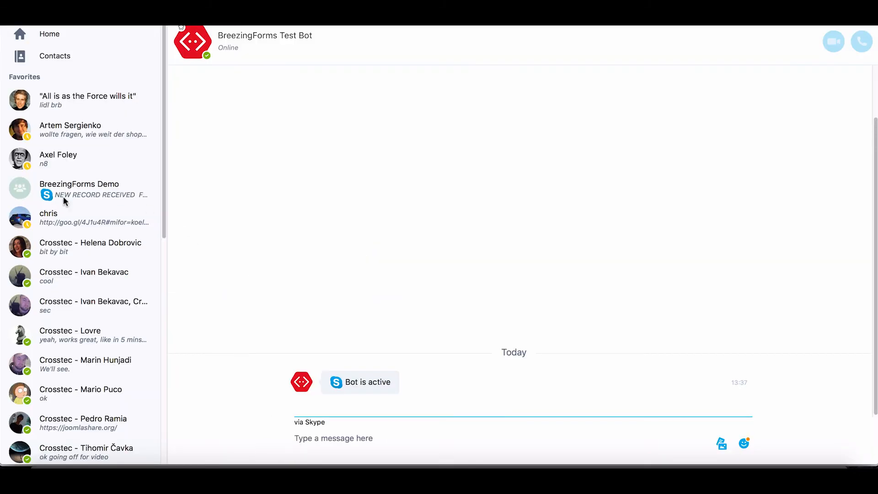
Send '/get name' in the BreezingForms Demo chat and copy the returned group id.
{"action": "left_click", "coordinate": [78, 187]}
{"action": "type", "text": "/"}
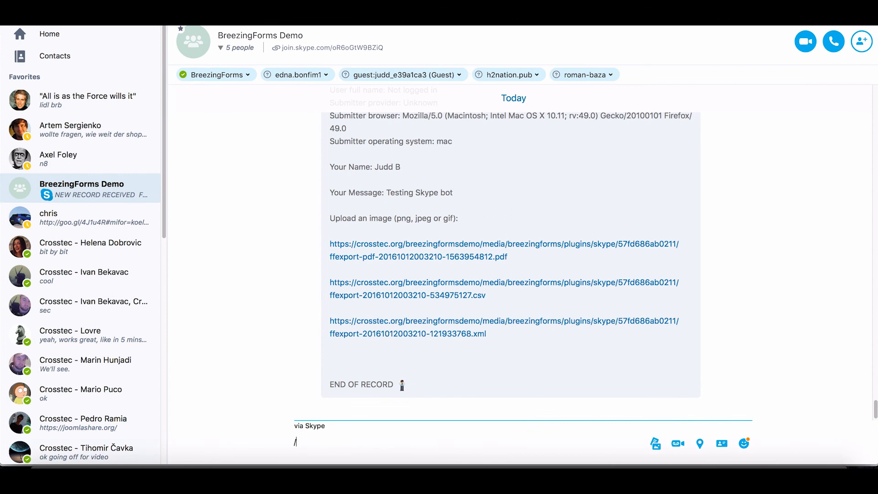
{"action": "type", "text": "get name"}
{"action": "key", "text": "Return"}
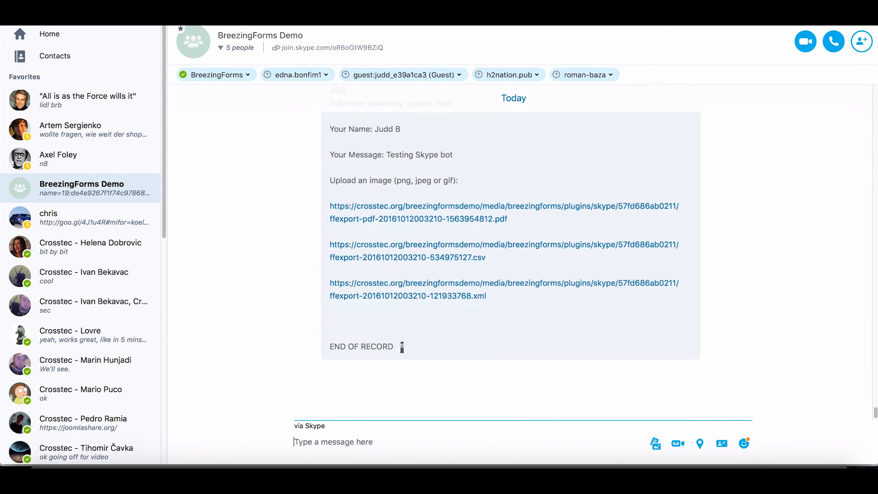
{"action": "left_click_drag", "start_coordinate": [569, 385], "coordinate": [355, 384]}
{"action": "key", "text": "super+c"}
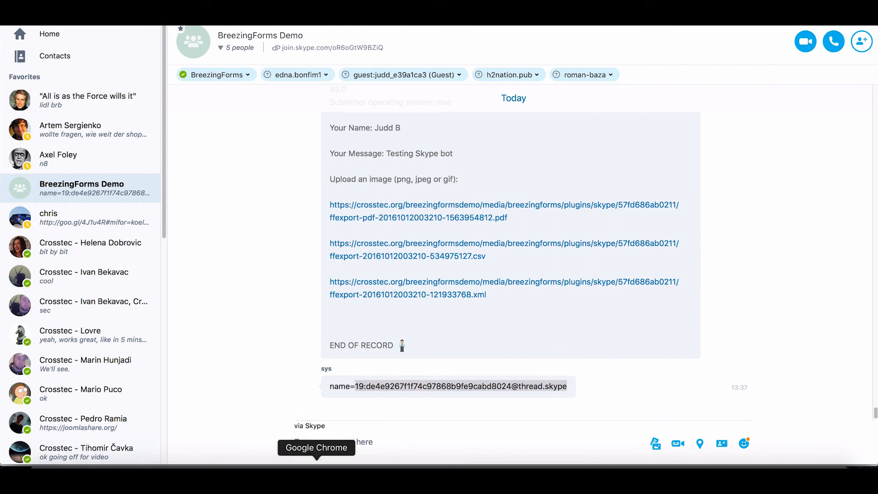
{"action": "left_click", "coordinate": [316, 464]}
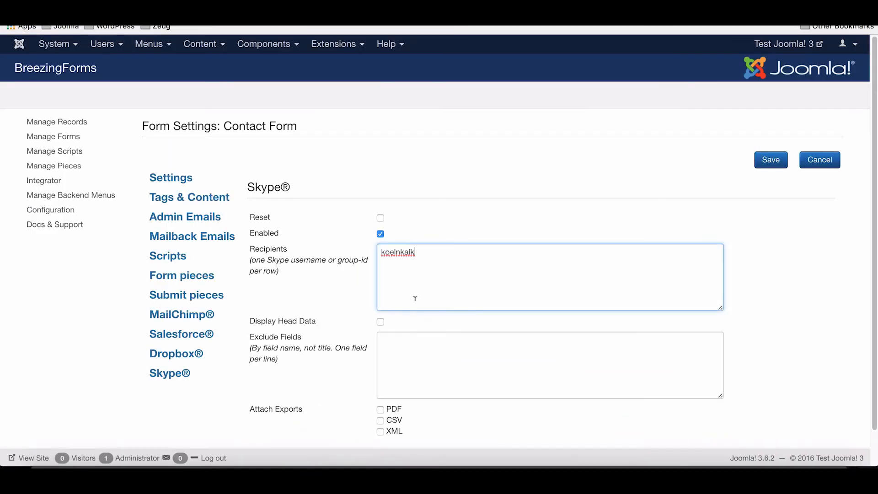
Paste the group id as a new recipient line, remove it again, and save.
{"action": "key", "text": "Return"}
{"action": "key", "text": "super+v"}
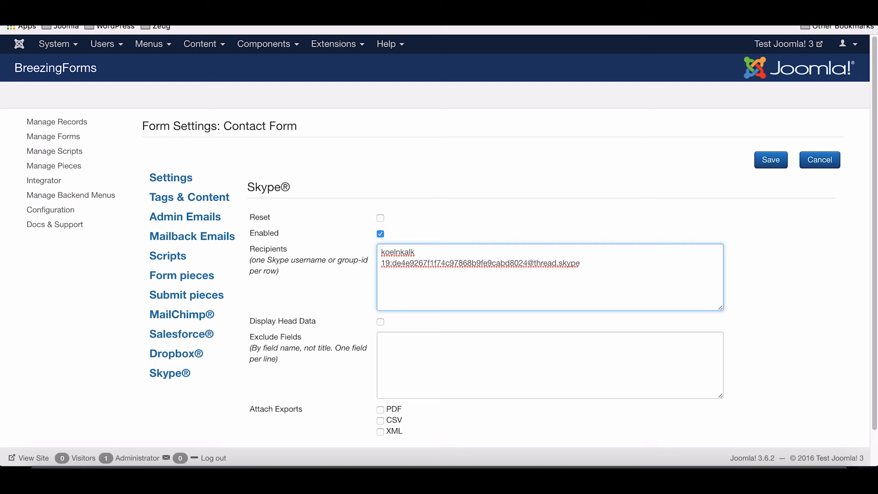
{"action": "key", "text": "super+shift+Down"}
{"action": "key", "text": "BackSpace"}
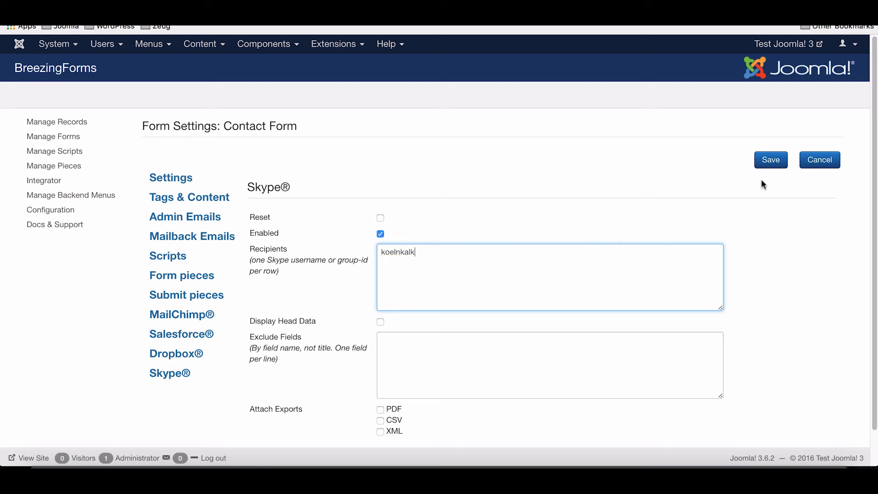
{"action": "left_click", "coordinate": [769, 163]}
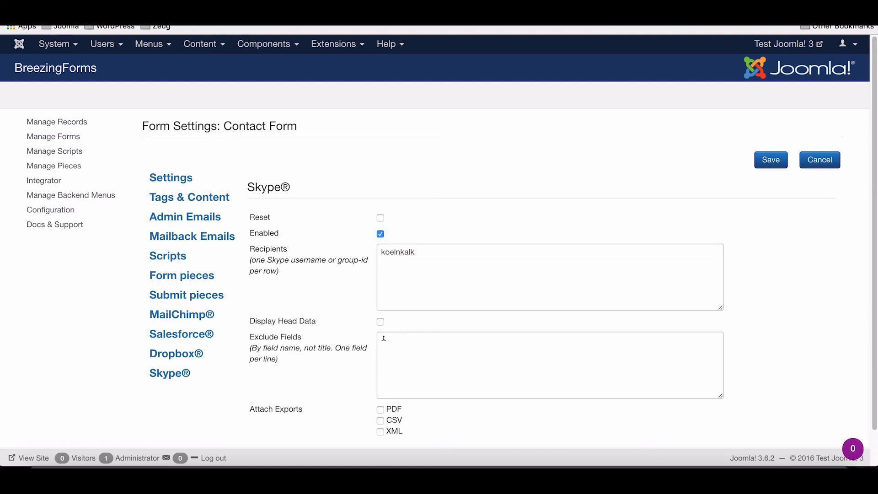
Tick PDF under Attach Exports, save, and return to the form editor.
{"action": "scroll", "coordinate": [392, 360], "scroll_direction": "down", "scroll_amount": 2}
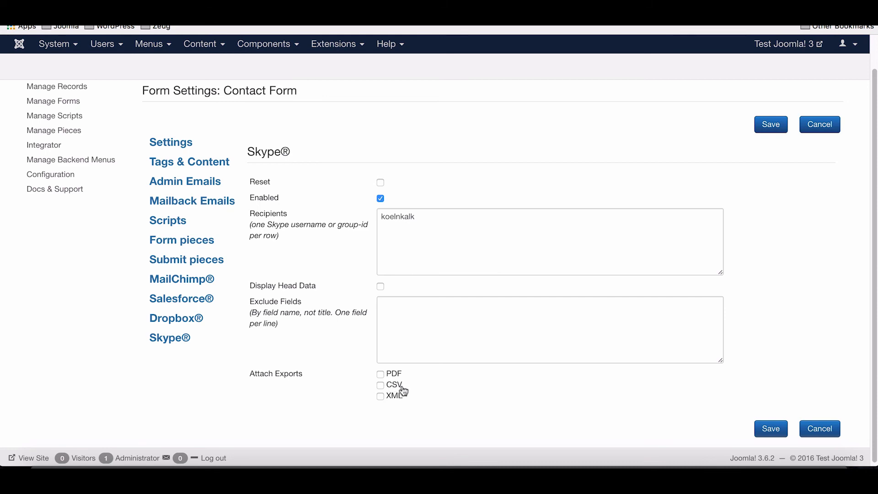
{"action": "left_click", "coordinate": [383, 374]}
{"action": "left_click", "coordinate": [776, 129]}
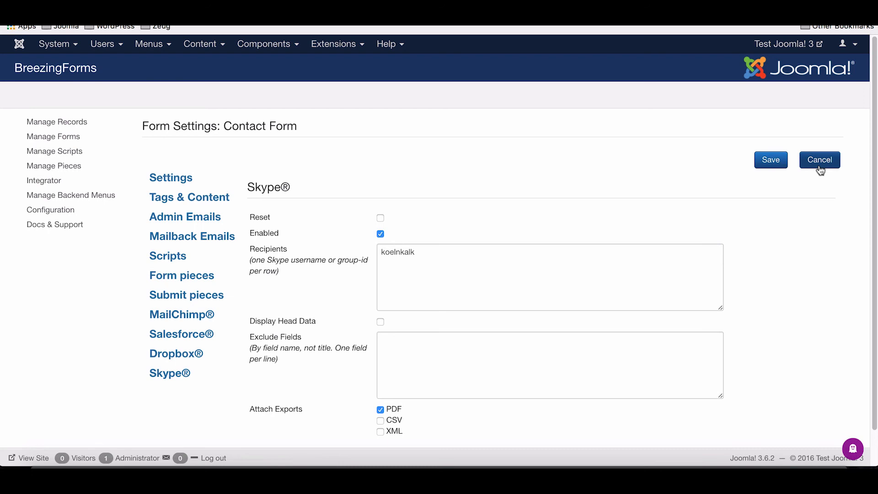
{"action": "left_click", "coordinate": [819, 168]}
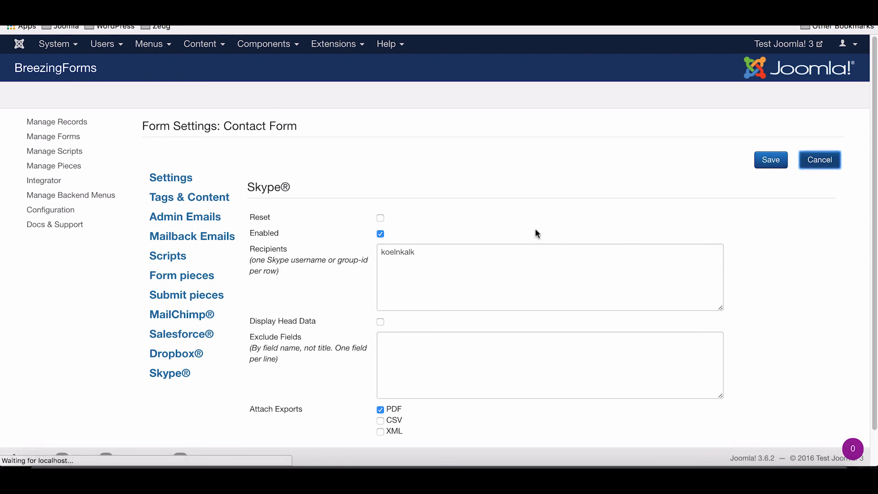
In the form preview, enter a name, subject 'Testing Skype' and message 'Hi, Testing Skype'.
{"action": "left_click", "coordinate": [86, 95]}
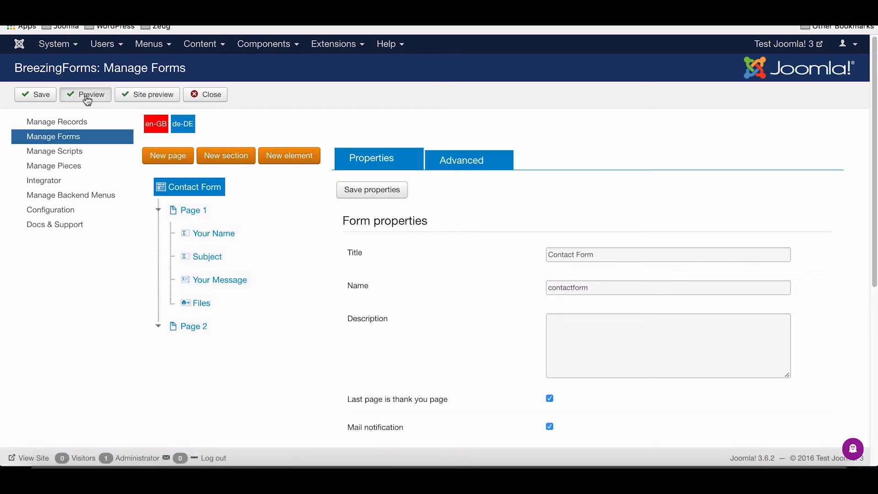
{"action": "left_click", "coordinate": [393, 128]}
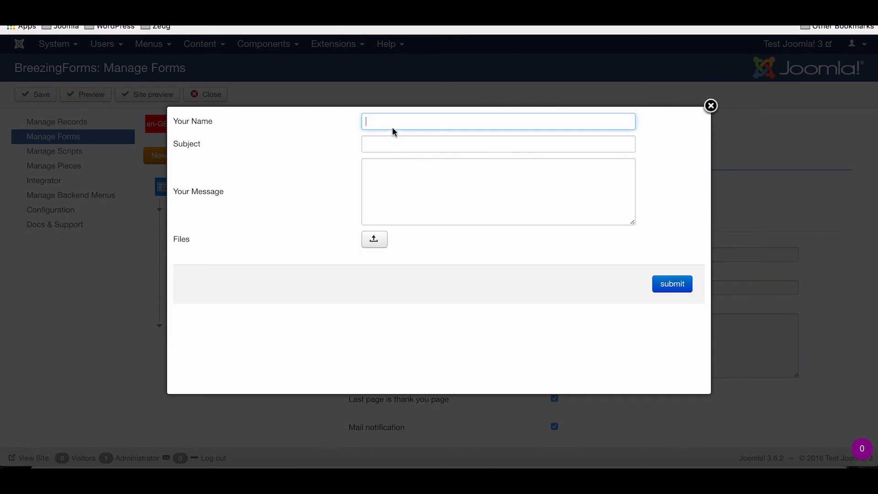
{"action": "type", "text": "Markus "}
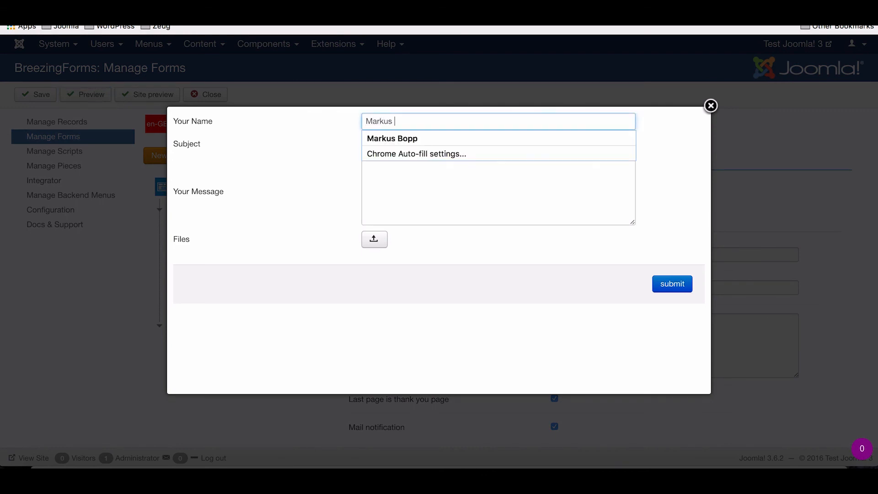
{"action": "type", "text": "Bopp"}
{"action": "key", "text": "Tab"}
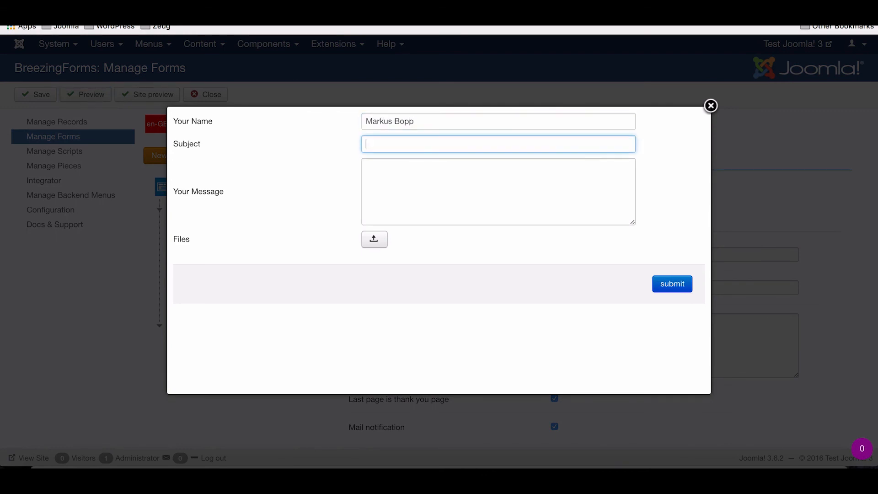
{"action": "type", "text": "test"}
{"action": "key", "text": "Down"}
{"action": "key", "text": "Return"}
{"action": "key", "text": "Tab"}
{"action": "type", "text": "Hi, Testing Skype"}
Attach the plugin zip file under Files and submit the test entry.
{"action": "left_click", "coordinate": [374, 246]}
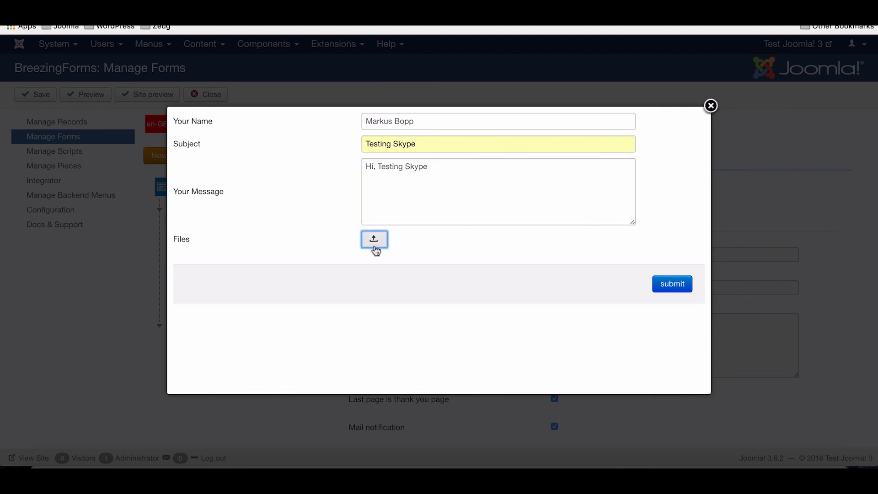
{"action": "double_click", "coordinate": [302, 80]}
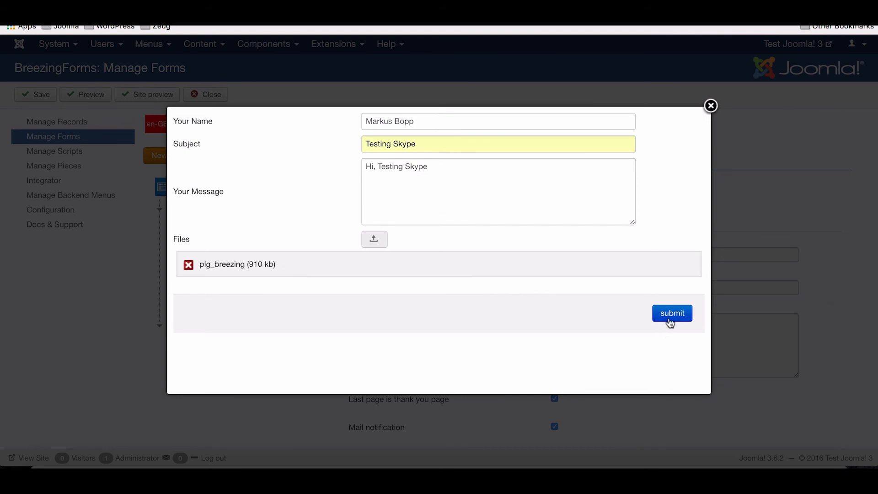
{"action": "left_click", "coordinate": [670, 320]}
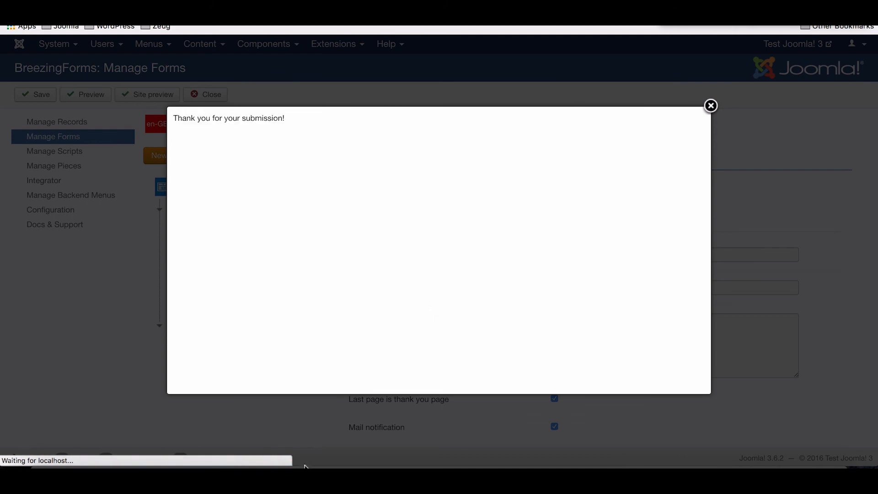
{"action": "left_click", "coordinate": [280, 459]}
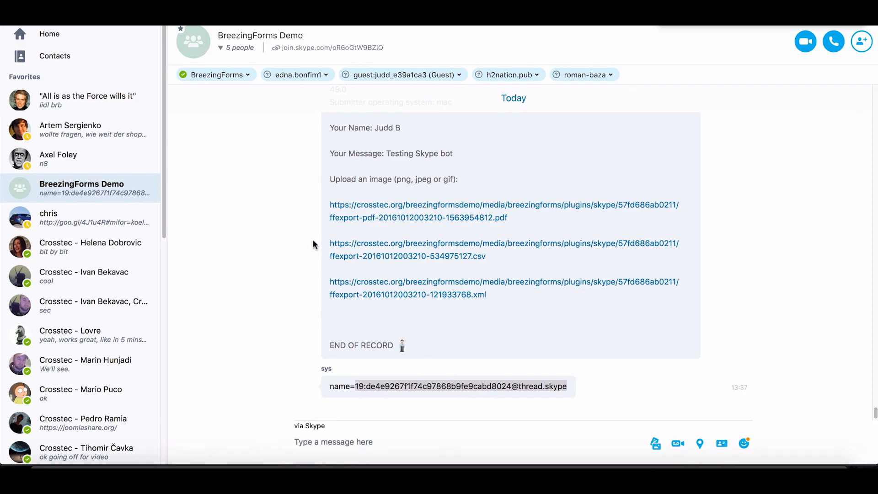
Open the BreezingForms Test Bot chat under Recent to see the NEW RECORD RECEIVED message.
{"action": "scroll", "coordinate": [83, 165], "scroll_direction": "down", "scroll_amount": 10}
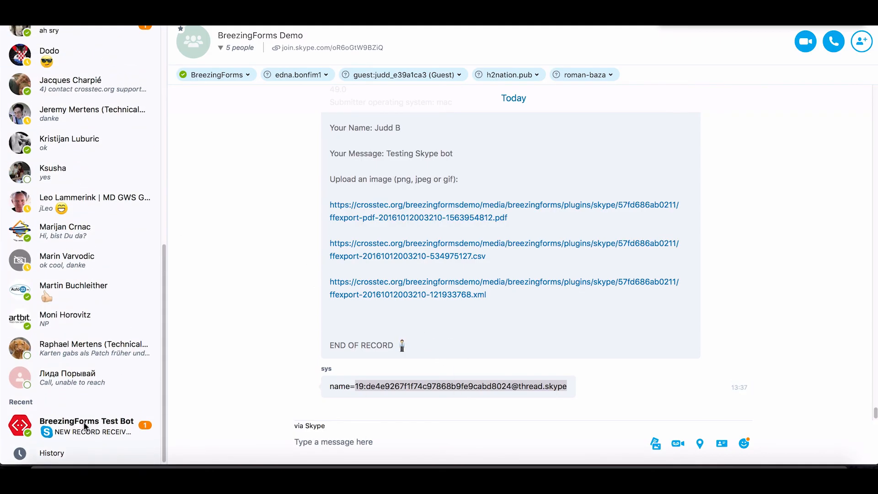
{"action": "left_click", "coordinate": [84, 426]}
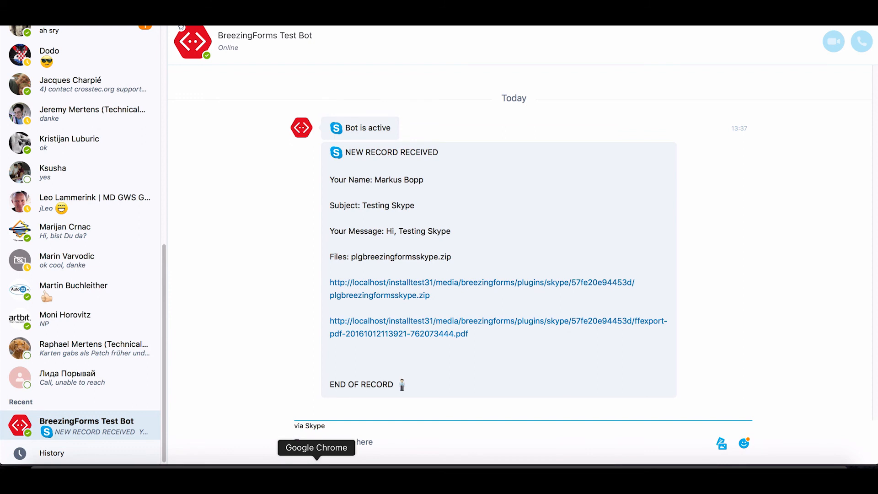
Close the 'Thank you for your submission!' preview in Joomla.
{"action": "left_click", "coordinate": [316, 478]}
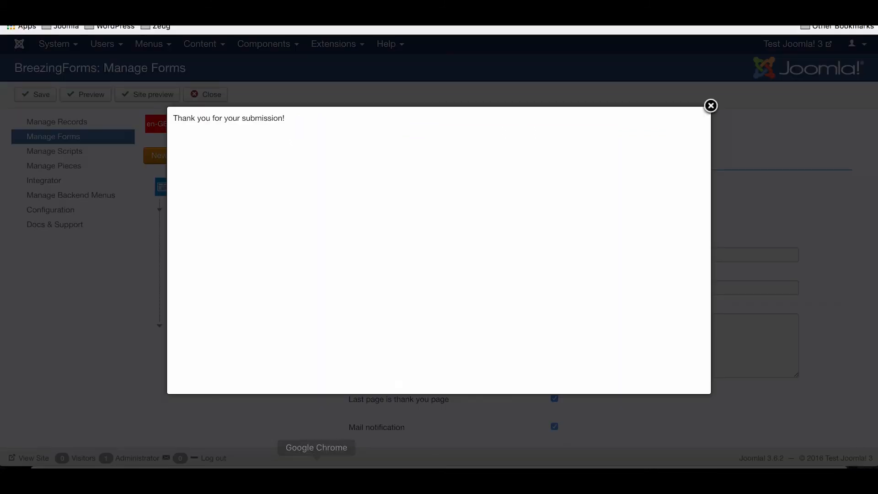
{"action": "left_click", "coordinate": [492, 72]}
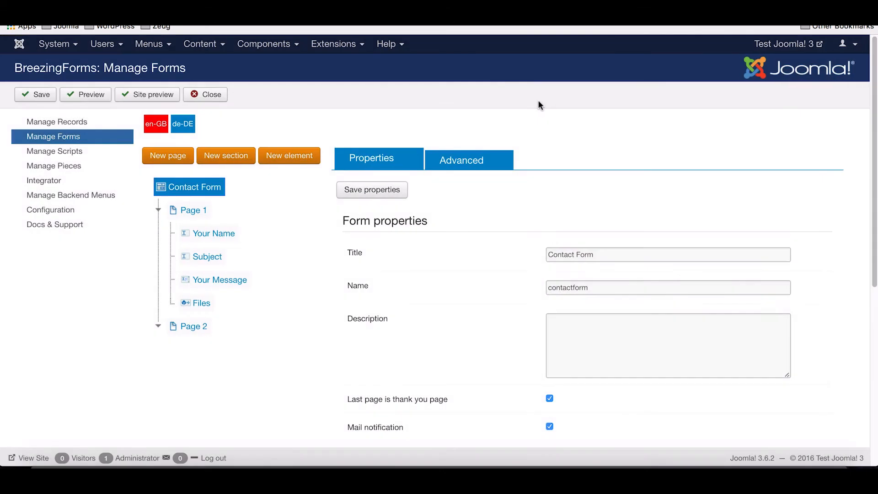